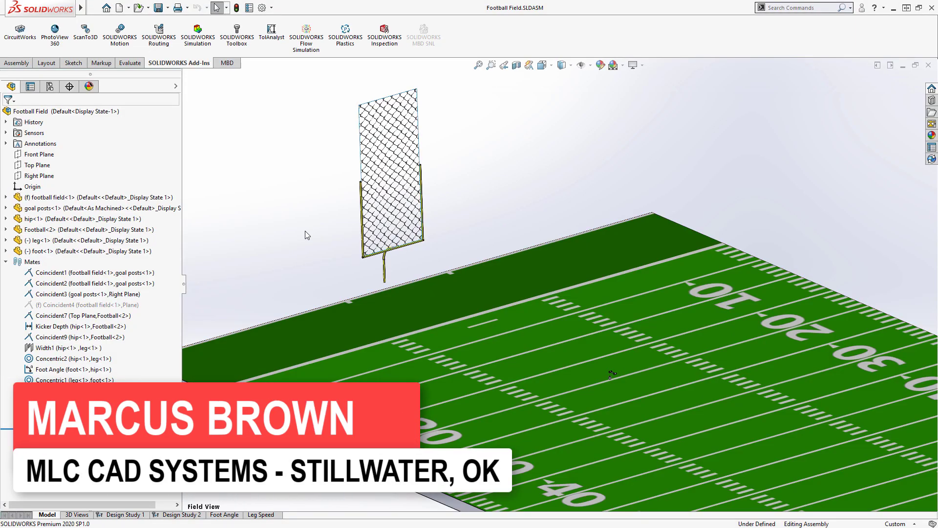
Switch to the Kicker view and load the SOLIDWORKS Motion add-in.
key(space)
click(277, 243)
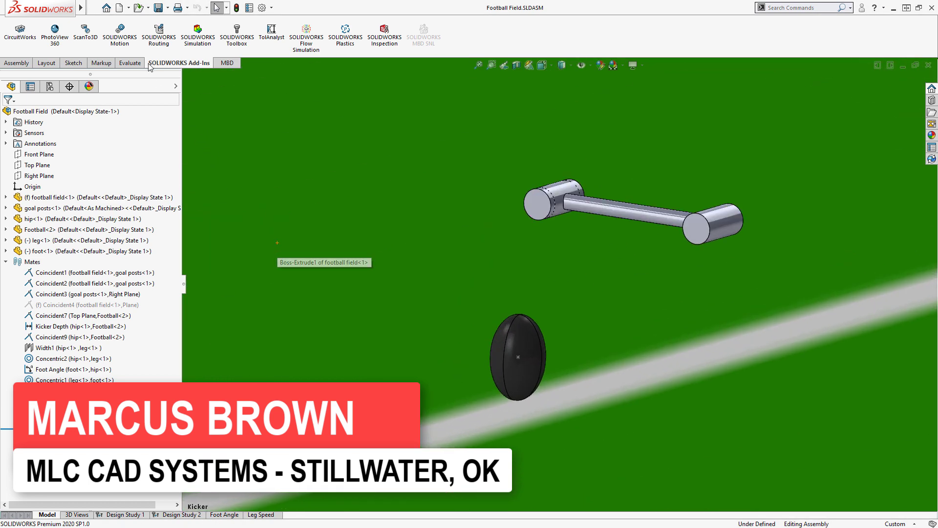
click(122, 39)
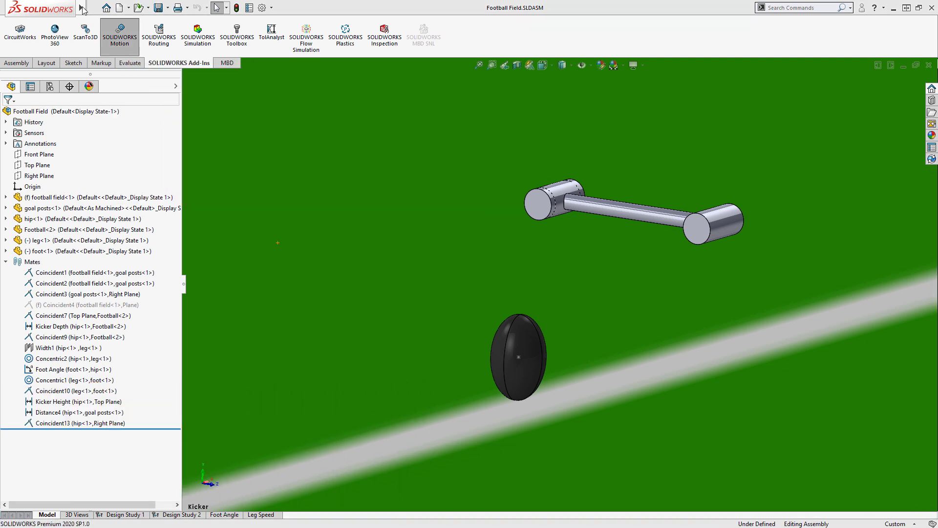
Create a new motion study and set its type to Motion Analysis.
mouse_move(74, 10)
click(151, 8)
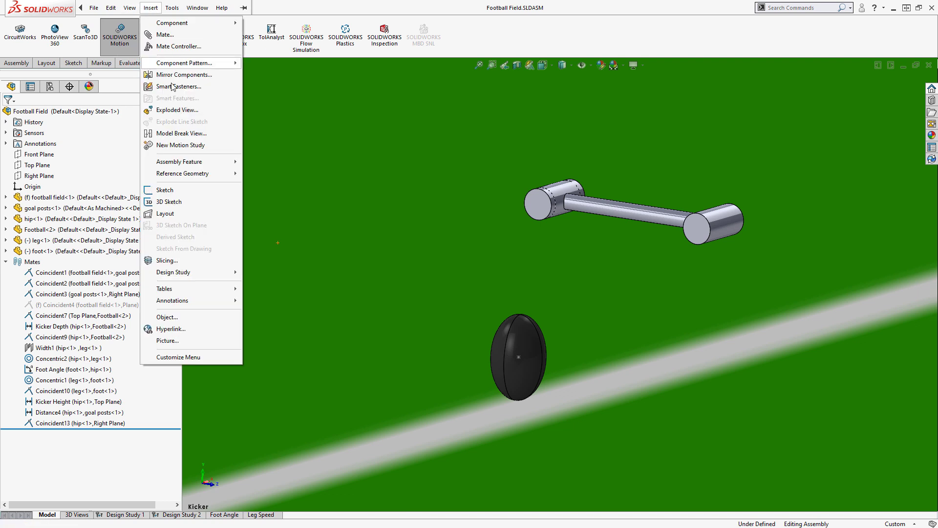
click(220, 147)
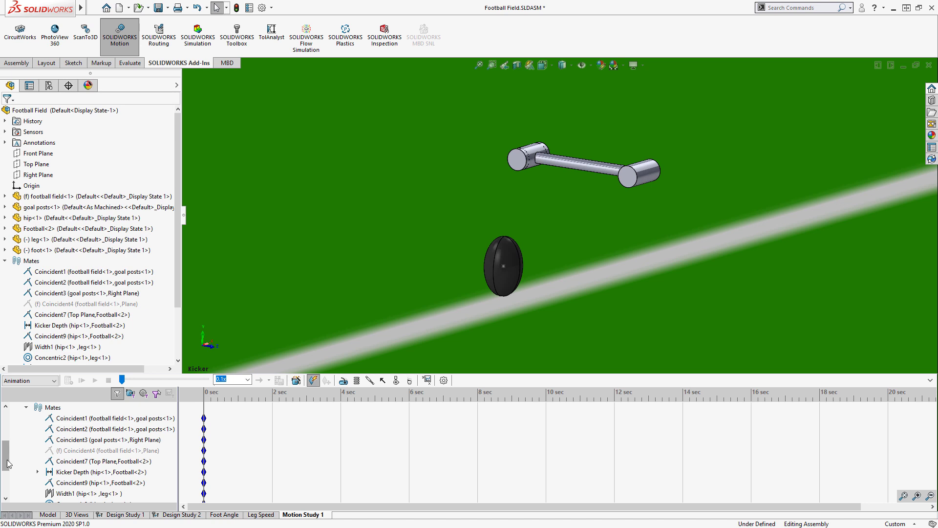
scroll(7, 464, up, 3)
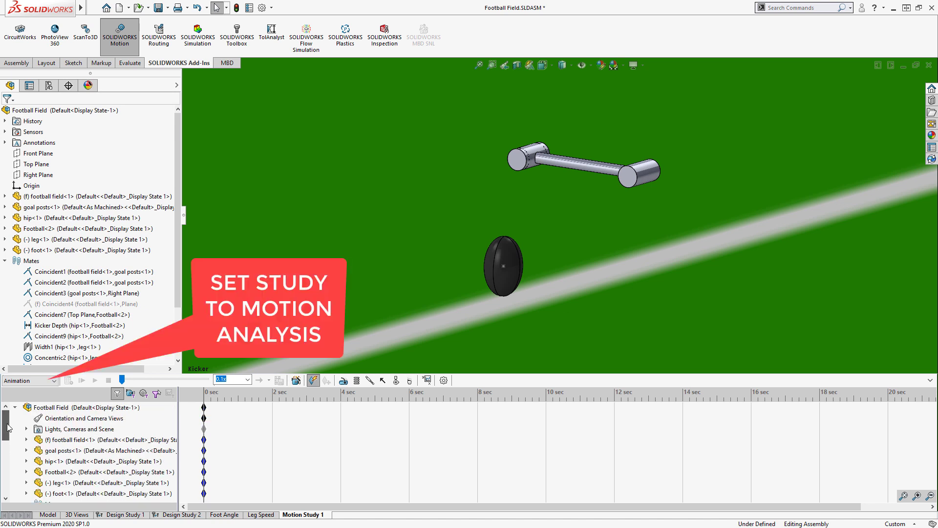
click(39, 381)
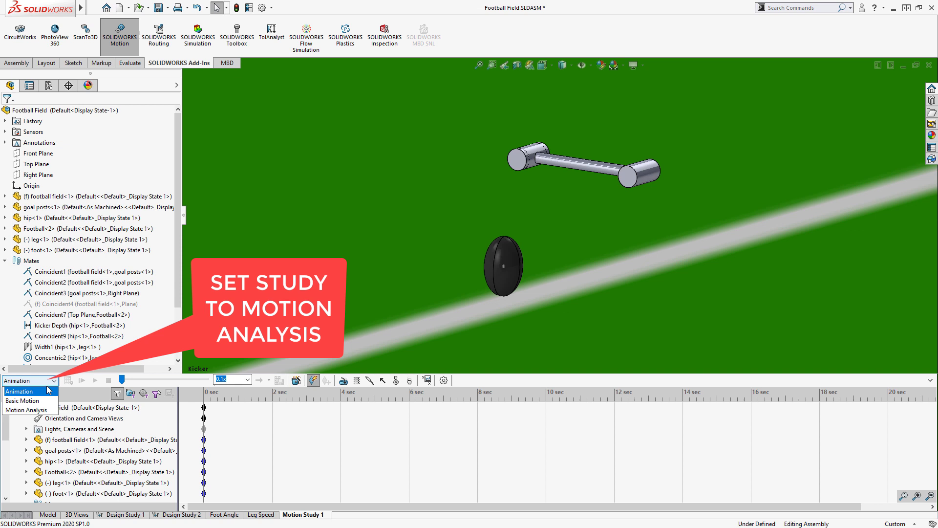
click(45, 413)
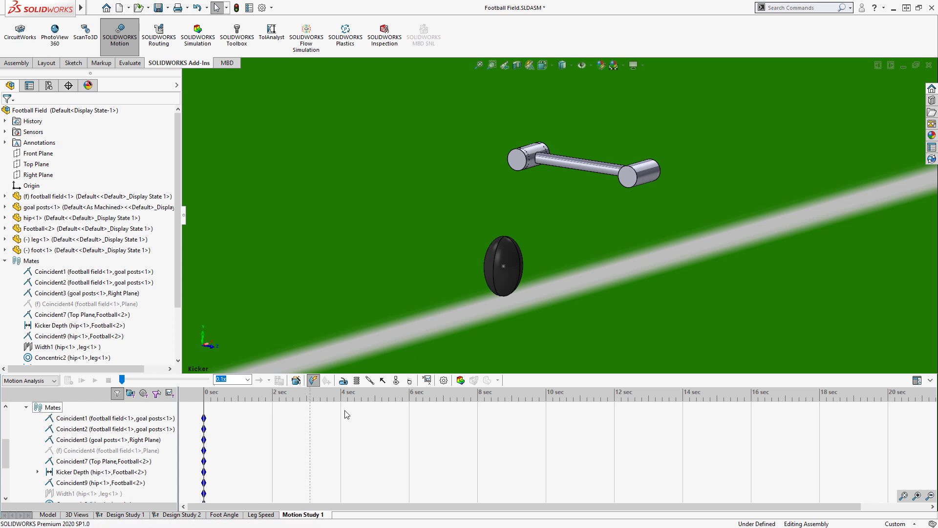
Define a solid body contact between the football and the football field, keeping Acrylic for both materials.
click(399, 383)
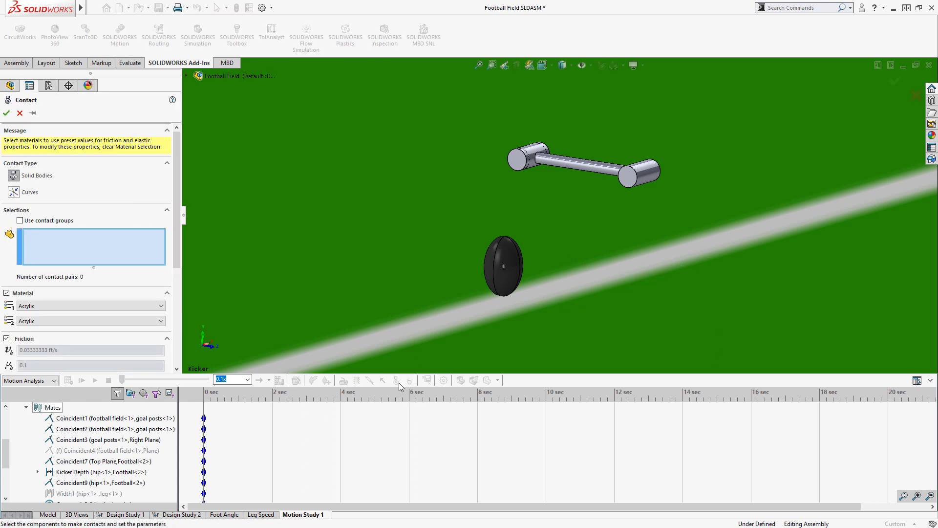
click(490, 273)
click(472, 294)
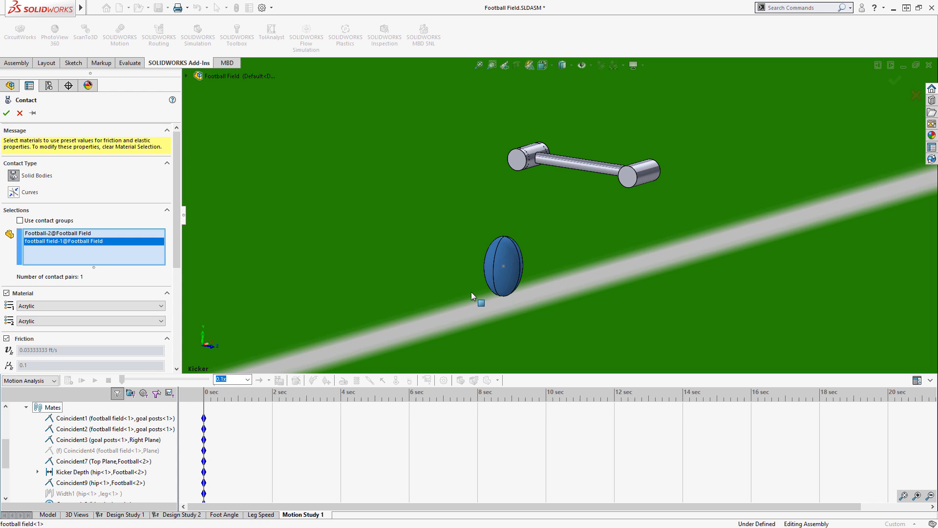
click(6, 113)
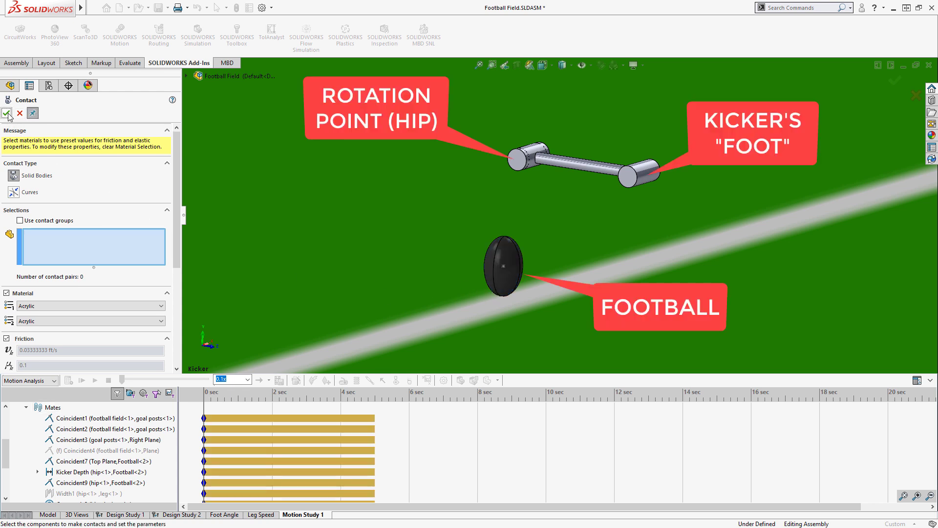
Define a solid body contact between the football and the kicker's foot with materials Aluminum (Dry) and Rubber (Dry).
click(506, 261)
click(651, 170)
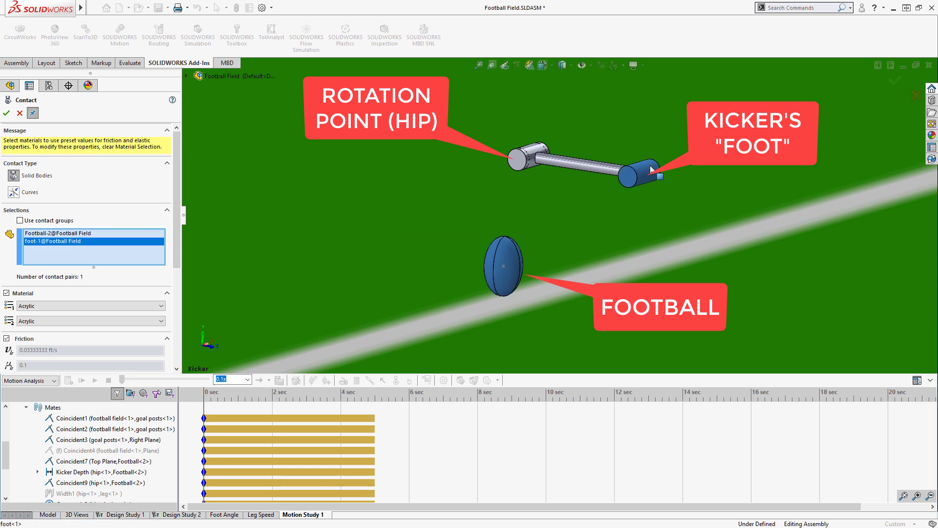
click(38, 306)
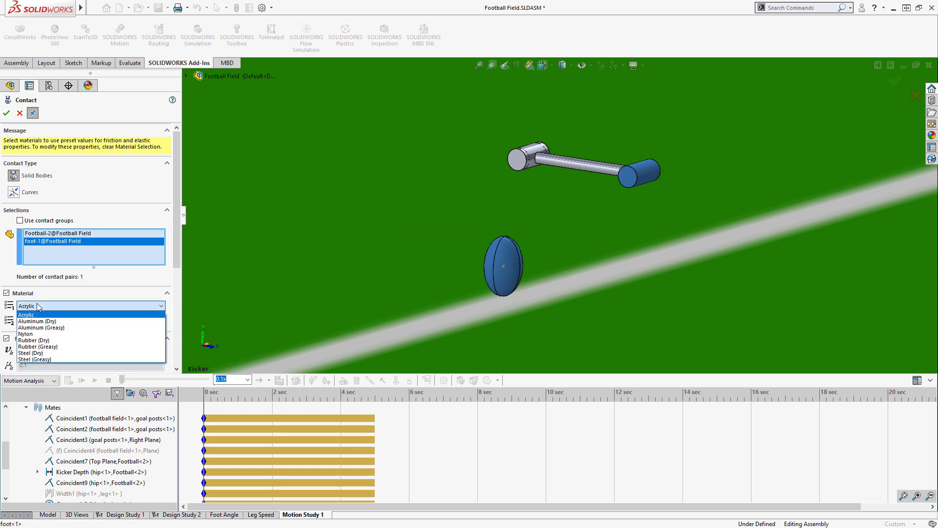
click(42, 321)
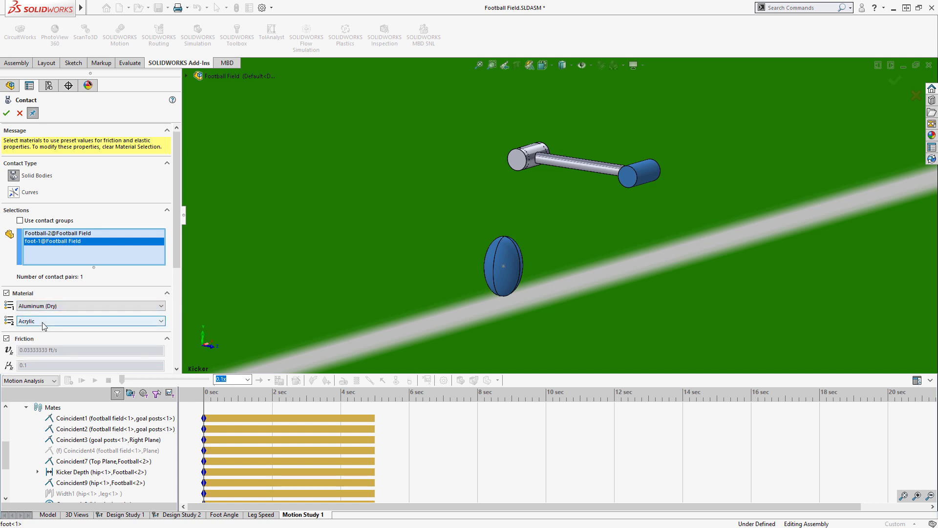
click(42, 322)
click(44, 355)
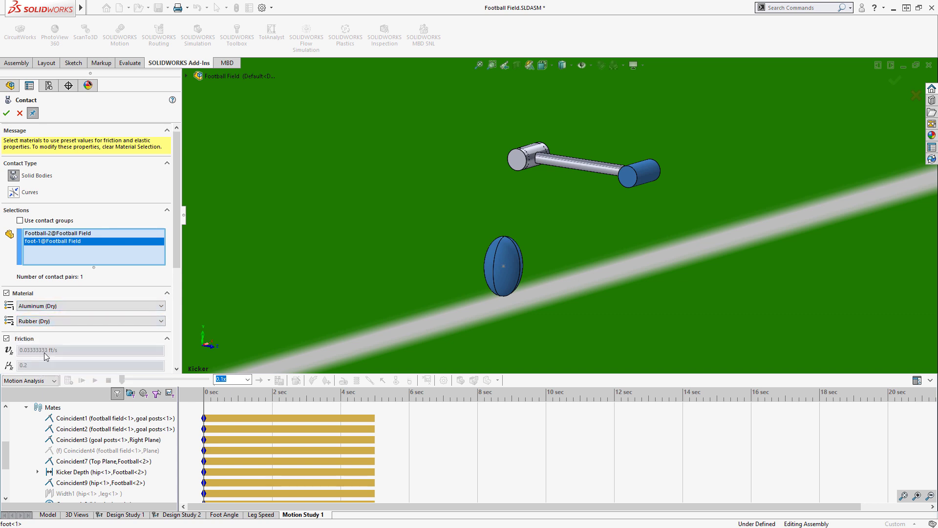
click(6, 114)
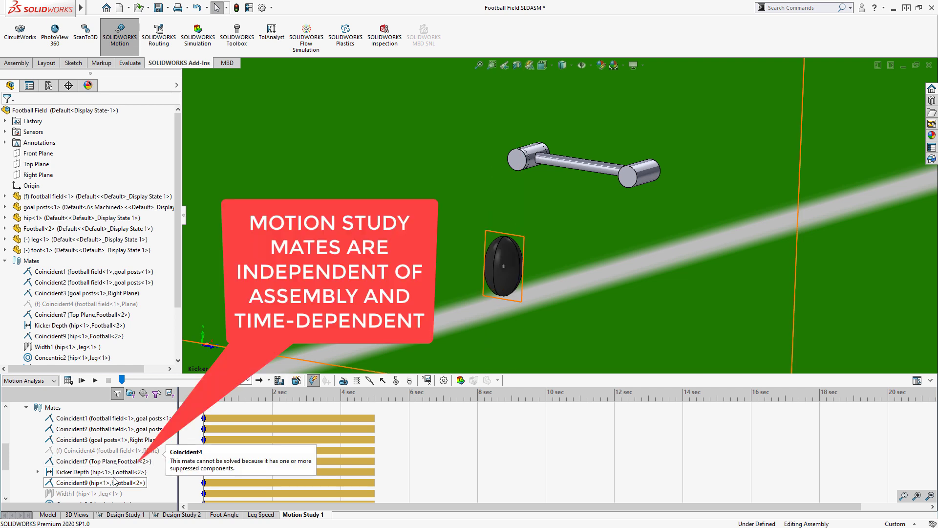
Suppress the football's Coincident7, Kicker Depth and Coincident9 mates in the motion study at 0.020 sec.
click(917, 495)
click(920, 495)
click(919, 495)
click(920, 495)
click(919, 495)
click(919, 495)
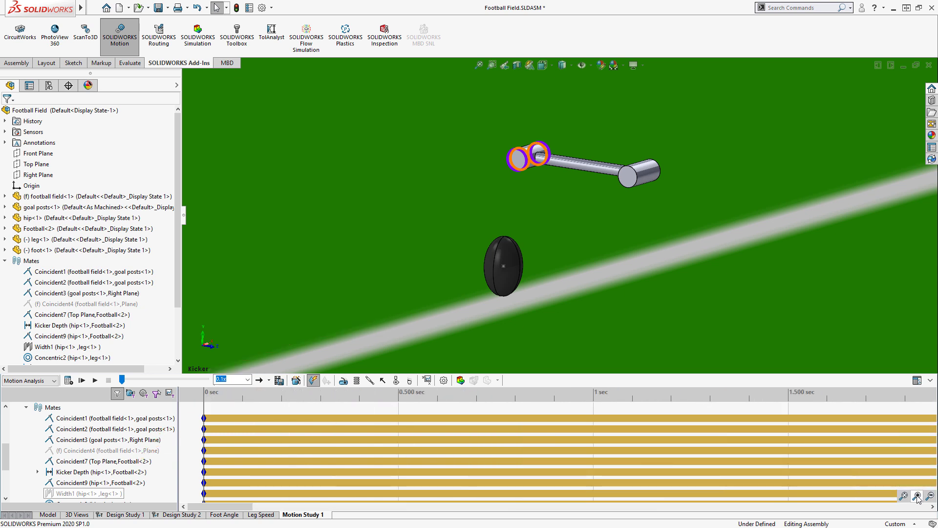
click(919, 495)
drag(206, 393, 214, 393)
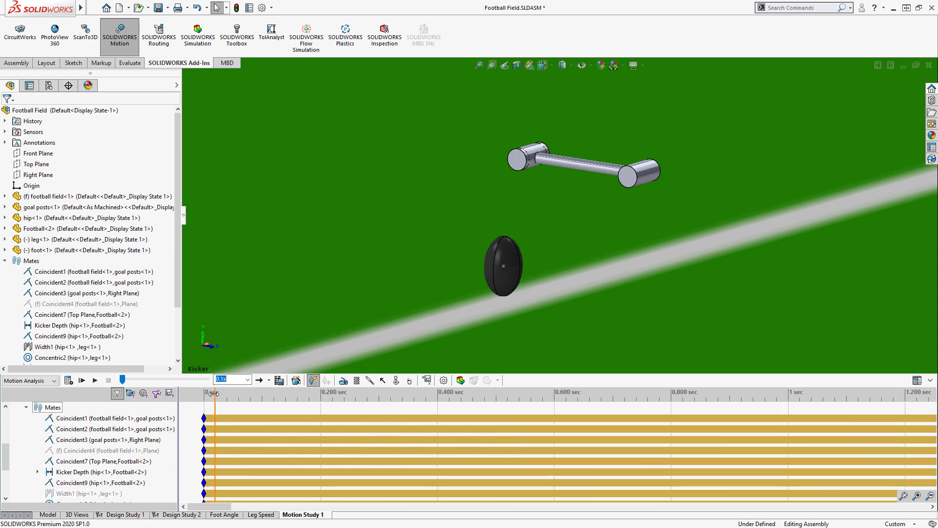
click(125, 461)
shift+click(127, 483)
right_click(126, 483)
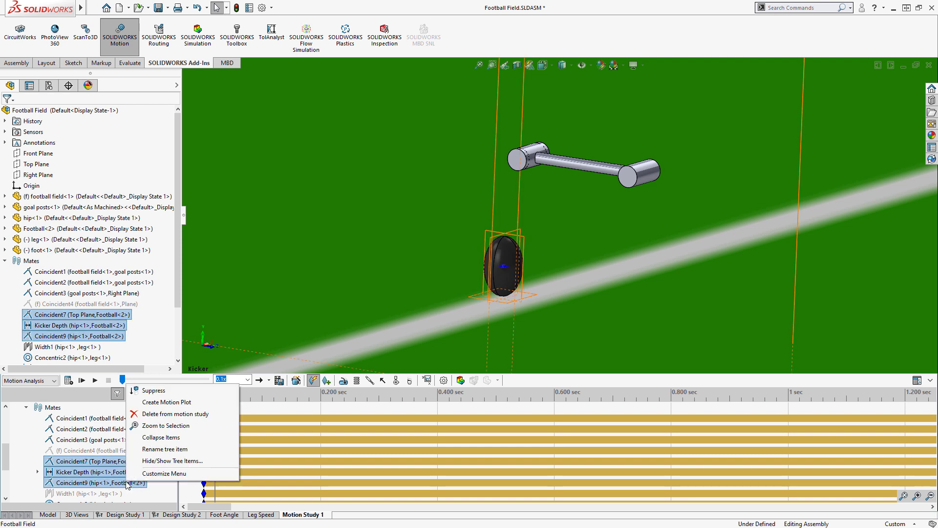
click(147, 390)
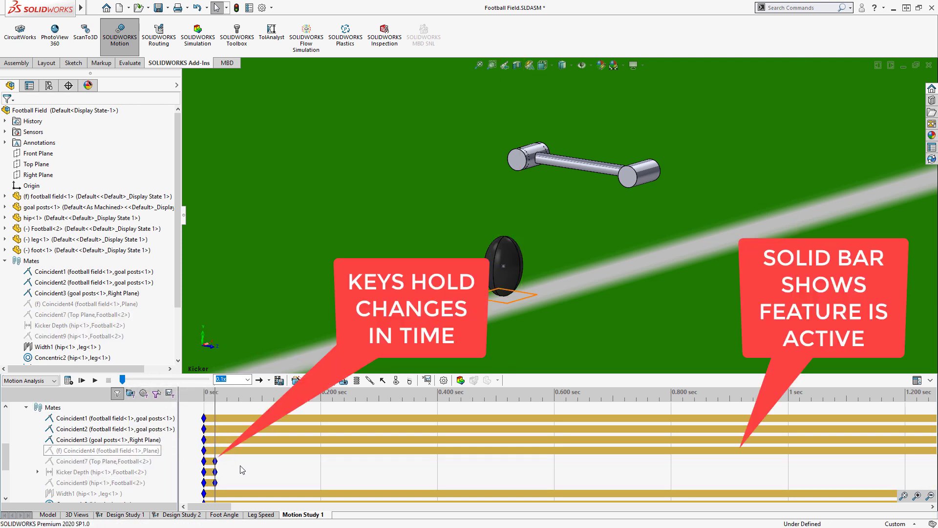
Shift the suppression keys of the three football mates to about 0.002 sec on the timeline.
mouse_move(217, 465)
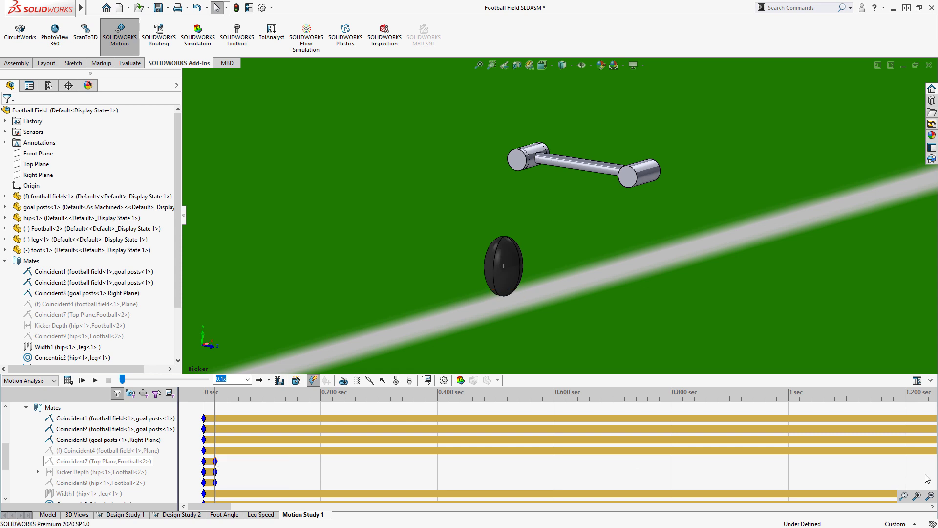
click(917, 495)
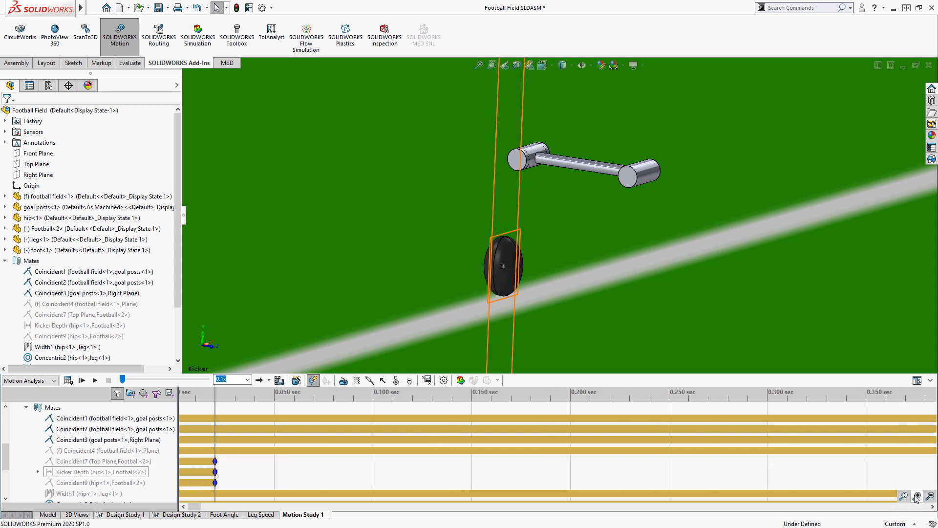
drag(195, 507, 185, 506)
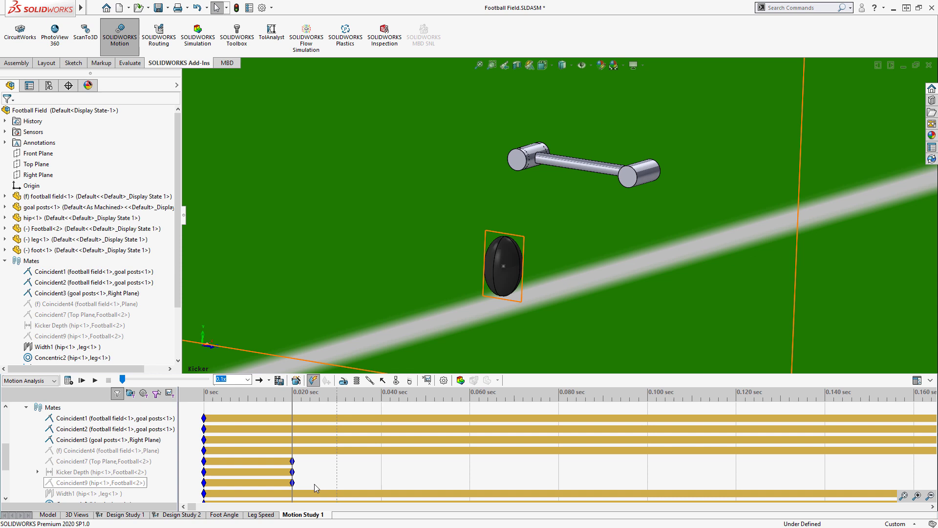
drag(307, 488, 212, 464)
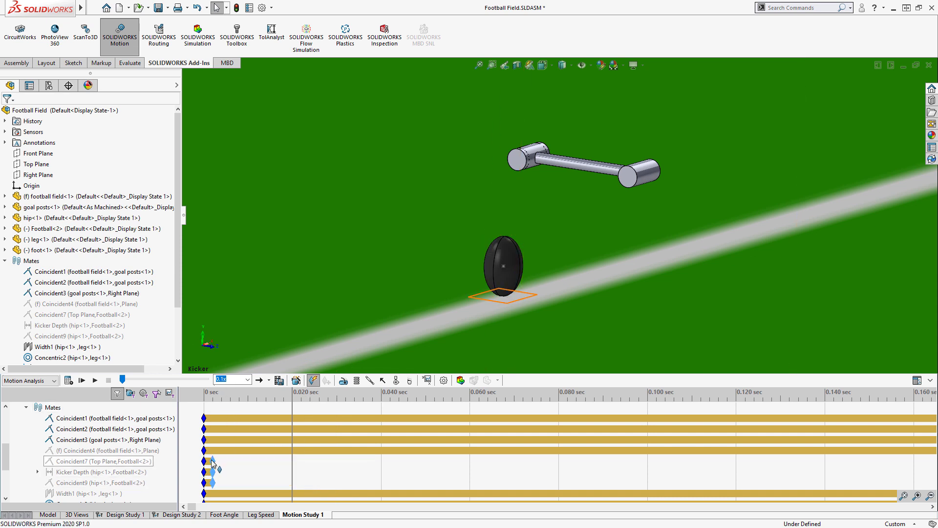
Shorten the motion study's total duration to 2 seconds.
click(930, 496)
click(930, 496)
scroll(195, 436, up, 4)
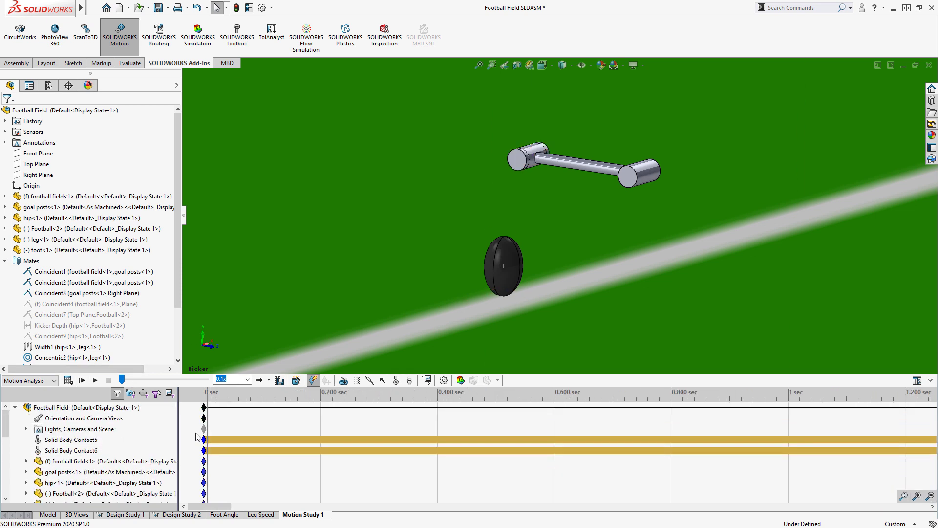
click(903, 495)
drag(781, 407, 435, 409)
Add gravity to the study along the Y axis with a strength of 32.17 ft/s^2.
scroll(366, 469, up, 2)
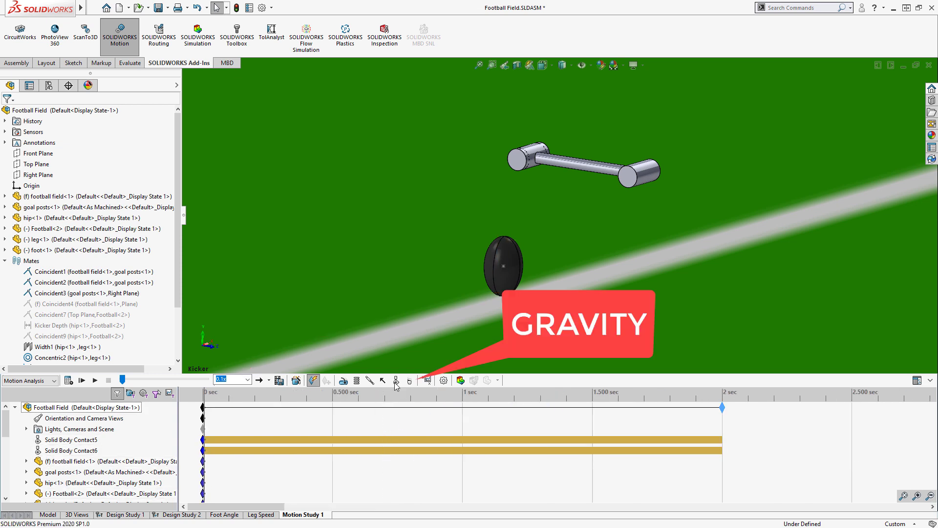
click(411, 381)
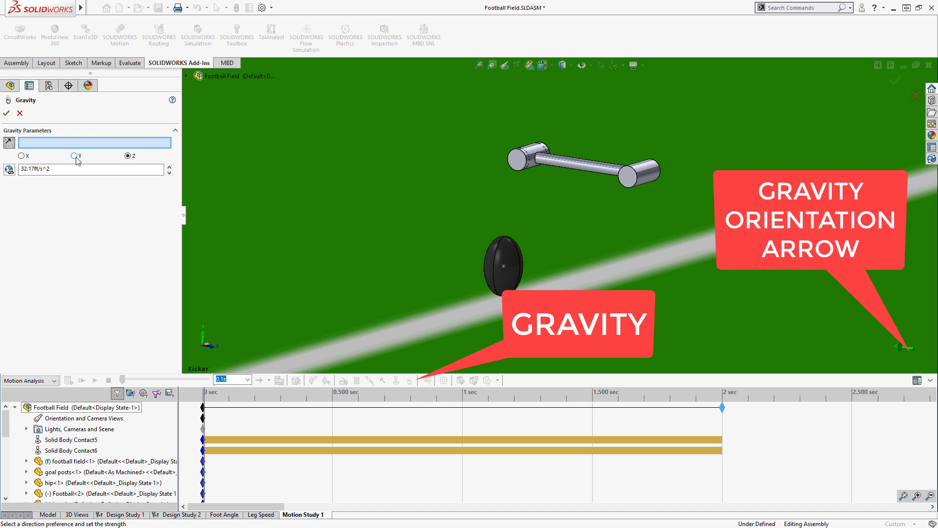
click(7, 113)
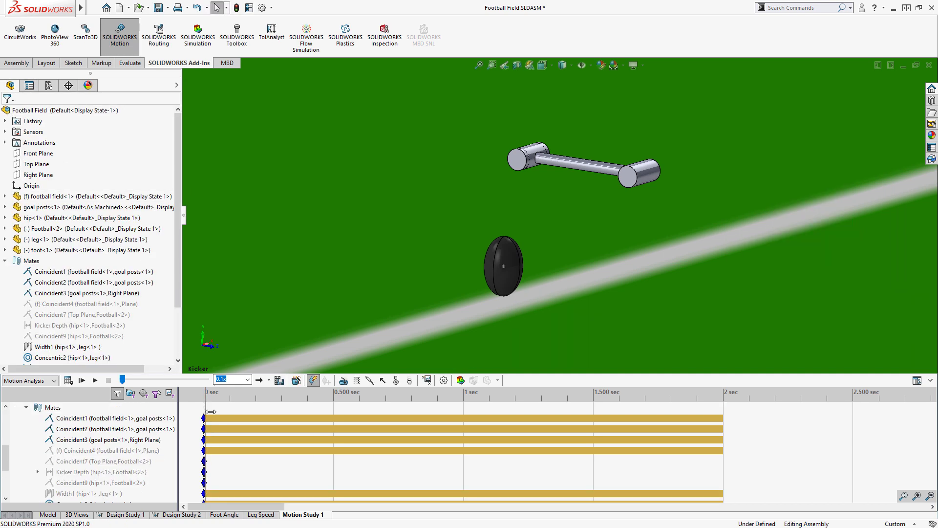
Add a reversed constant-speed rotary motor of 360 RPM on the hip's cylindrical face, and turn it off at about 0.2 sec.
click(343, 381)
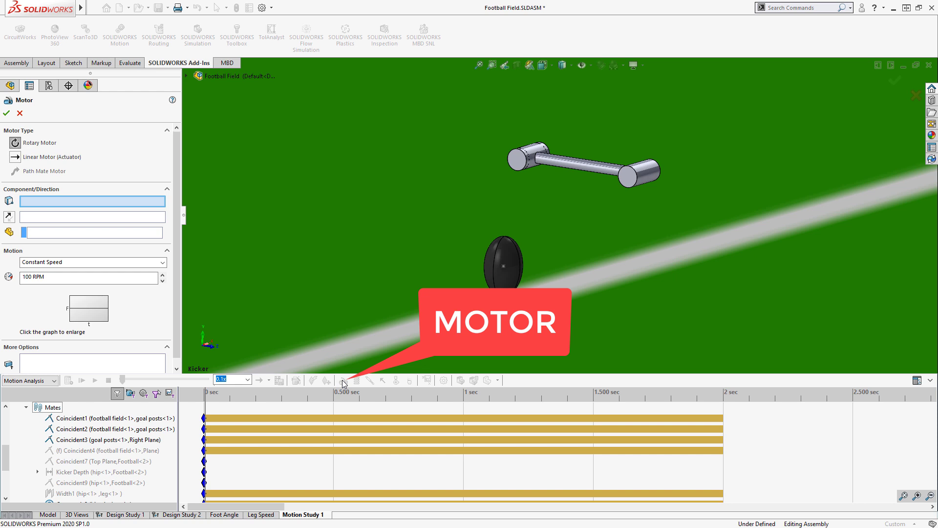
click(531, 156)
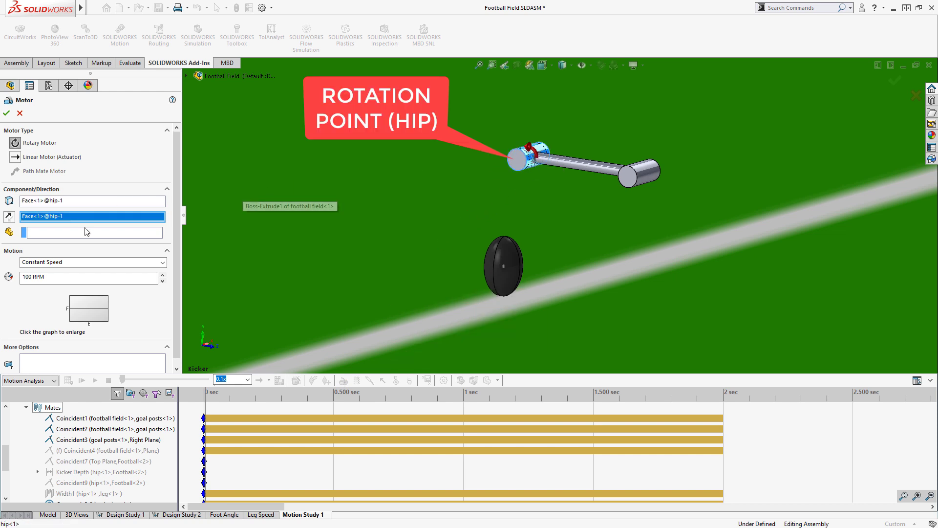
click(9, 216)
drag(63, 277, 9, 277)
text(360)
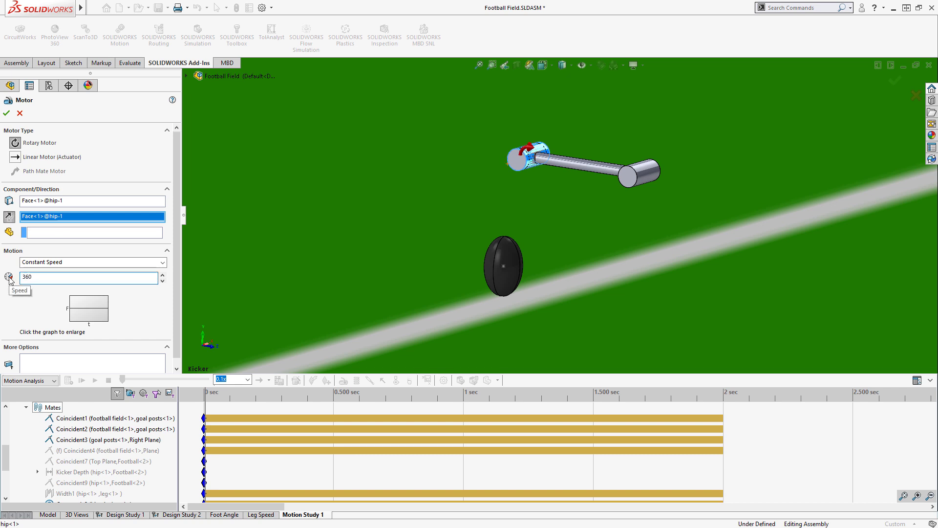
click(6, 114)
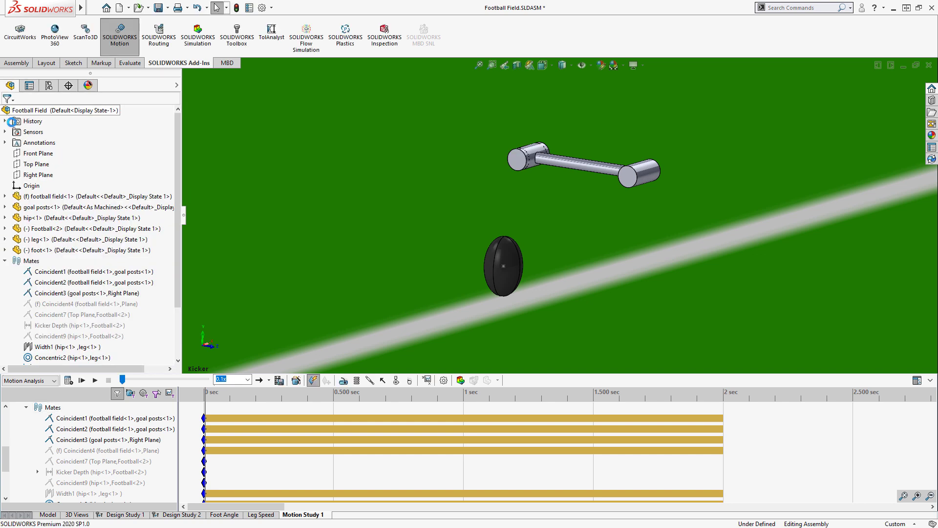
drag(4, 461, 5, 416)
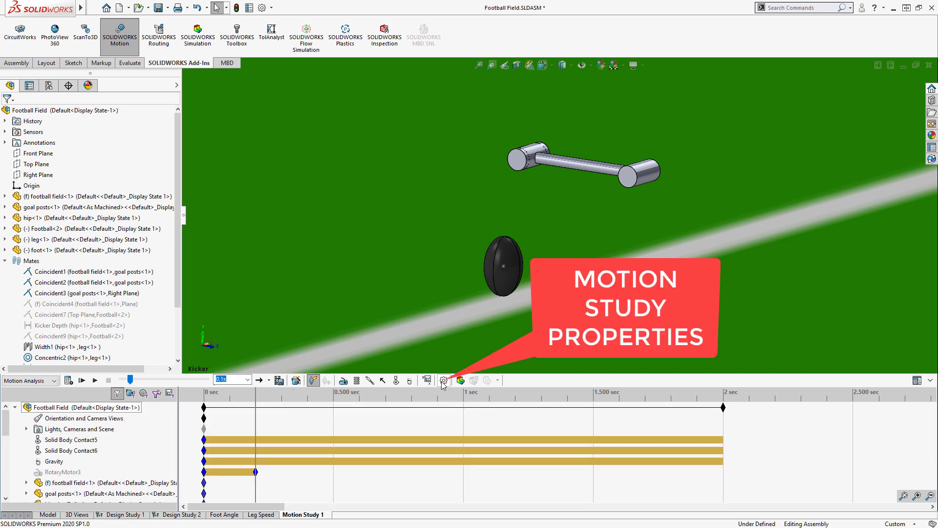
Set the Motion Analysis frames per second to 1000 and calculate the study.
click(444, 380)
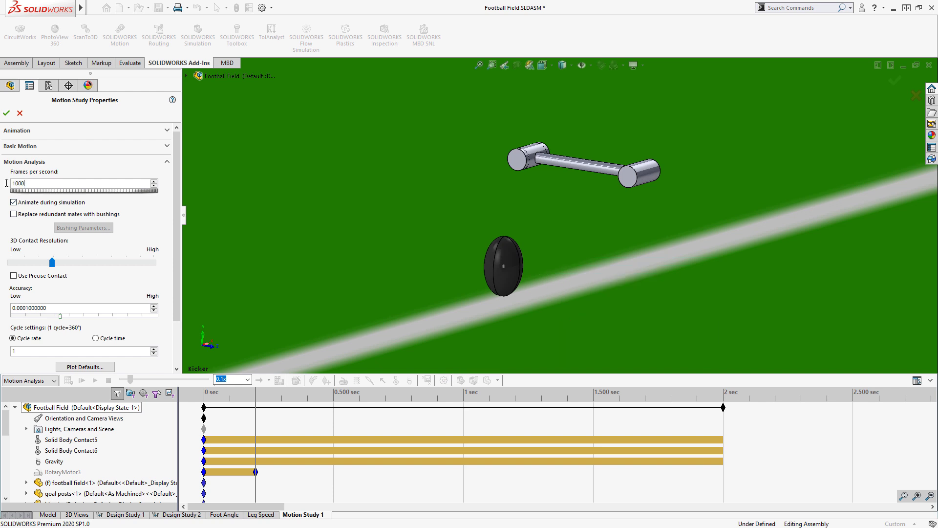
click(6, 114)
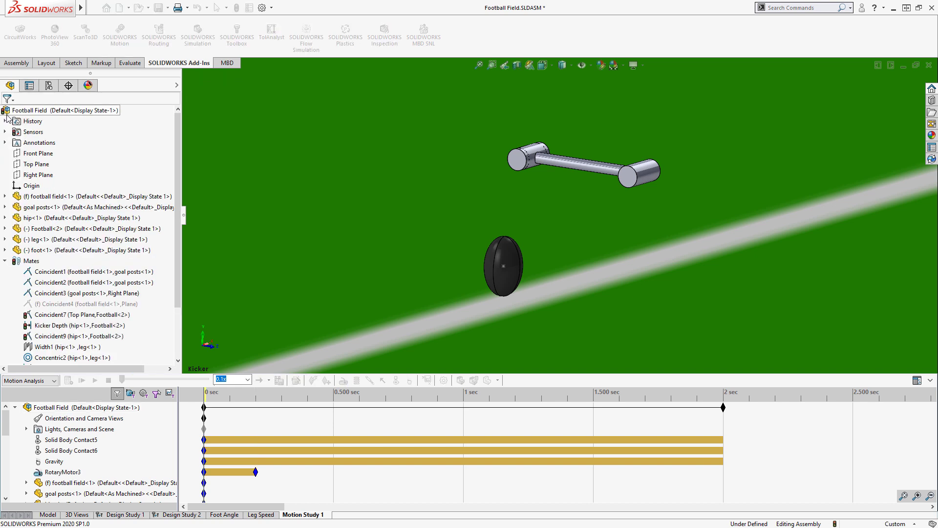
click(68, 380)
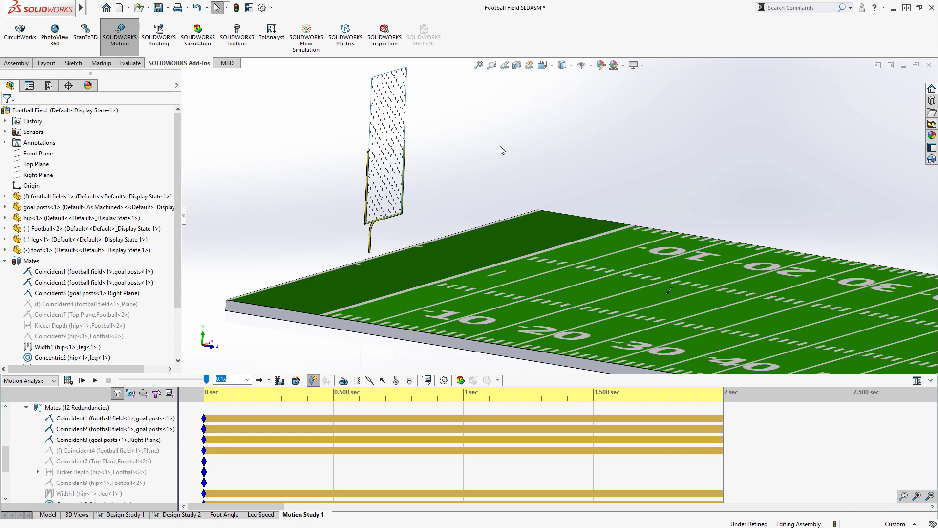
Return the time bar to 0 sec and disable playback of view keys for Orientation and Camera Views.
click(205, 400)
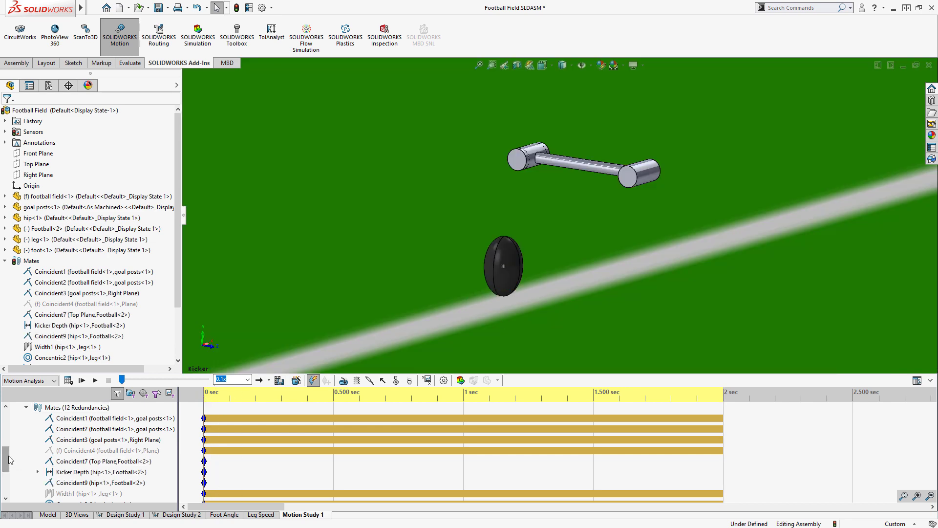
drag(9, 459, 8, 408)
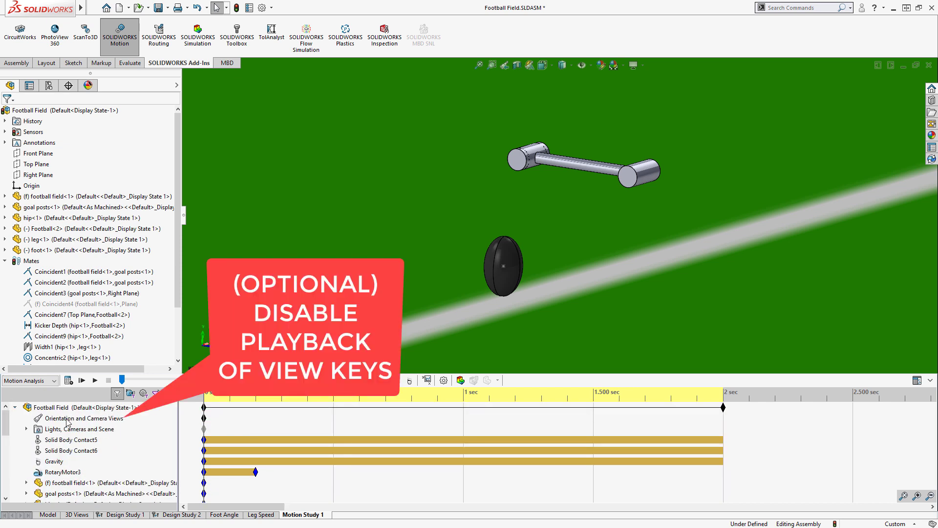
right_click(80, 419)
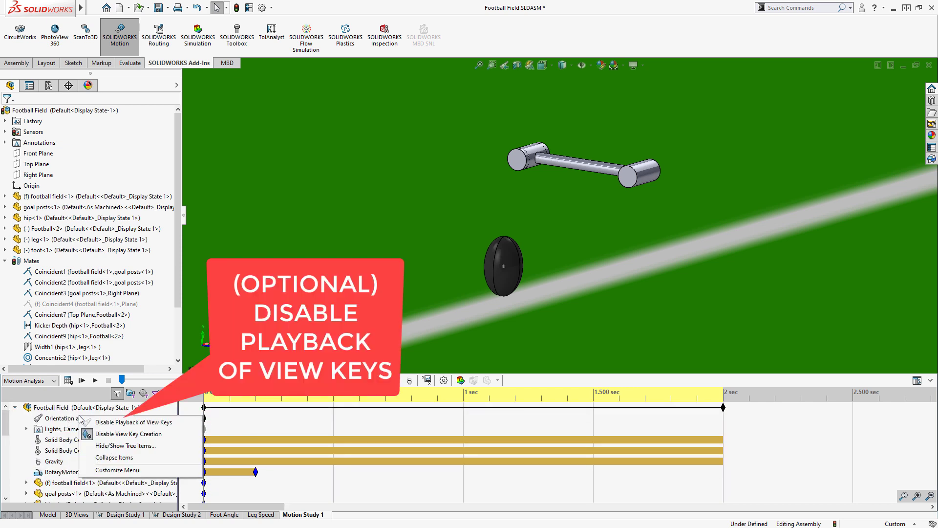
click(110, 423)
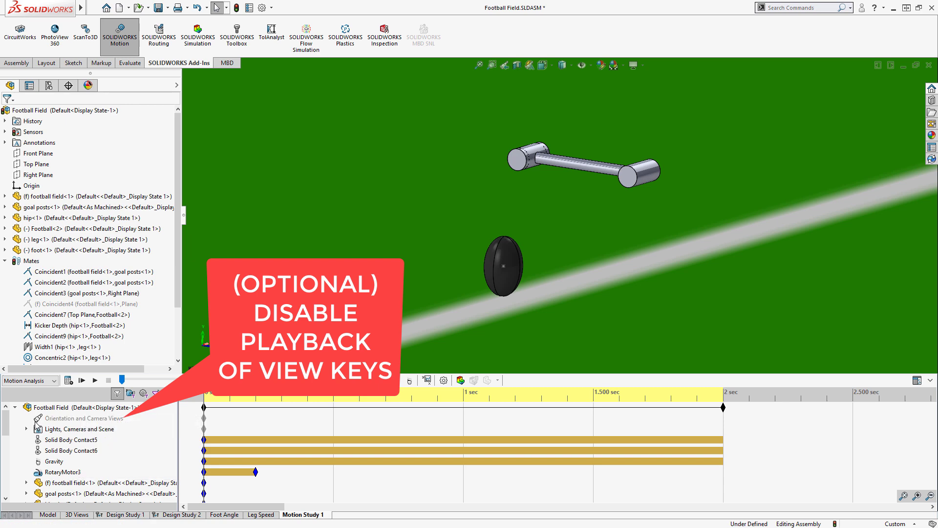
middle_drag(319, 303, 310, 286)
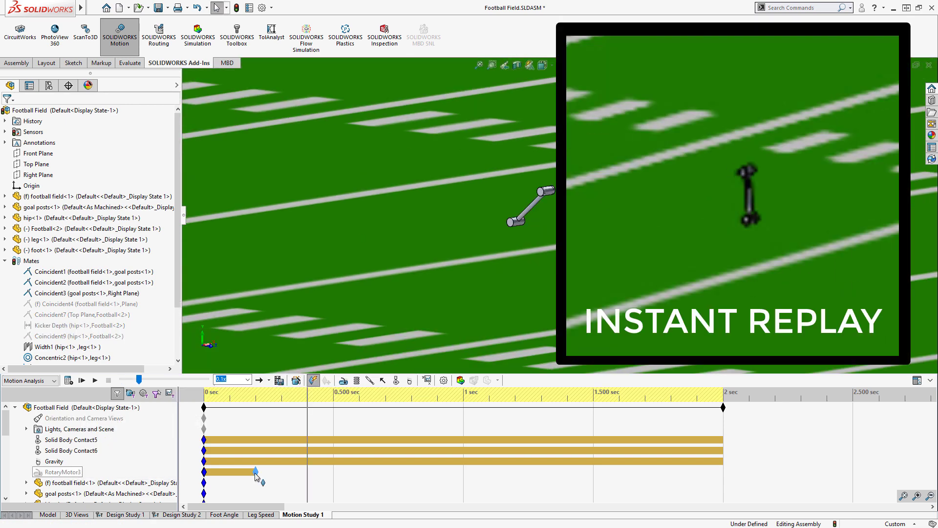
Delete the rotary motor's off key at 0.2 sec and place a key with its current attributes at the same time.
click(256, 472)
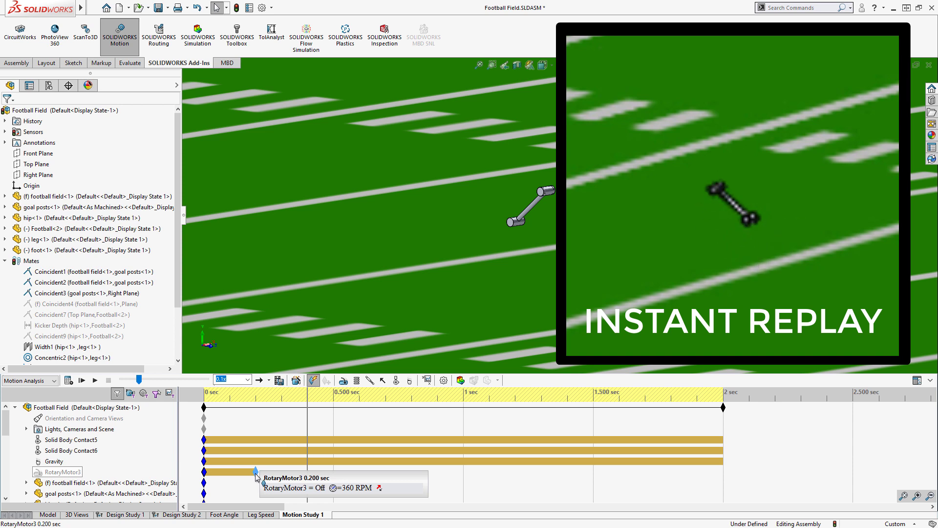
key(Delete)
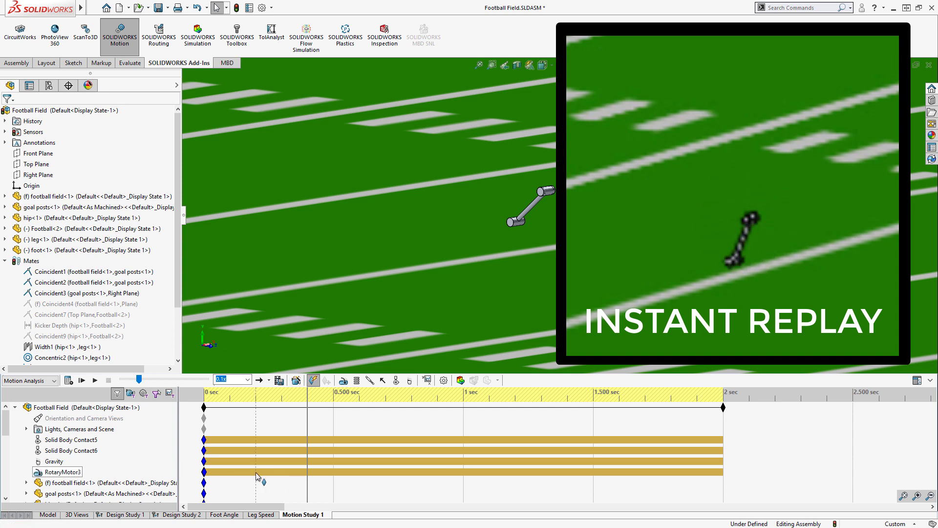
mouse_move(256, 391)
mouse_down()
mouse_move(268, 392)
mouse_move(256, 392)
mouse_up()
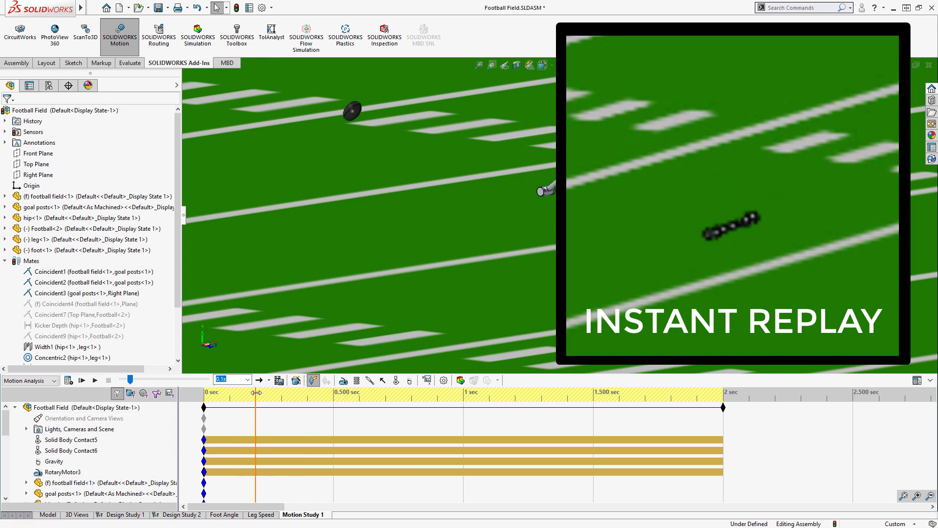
right_click(255, 473)
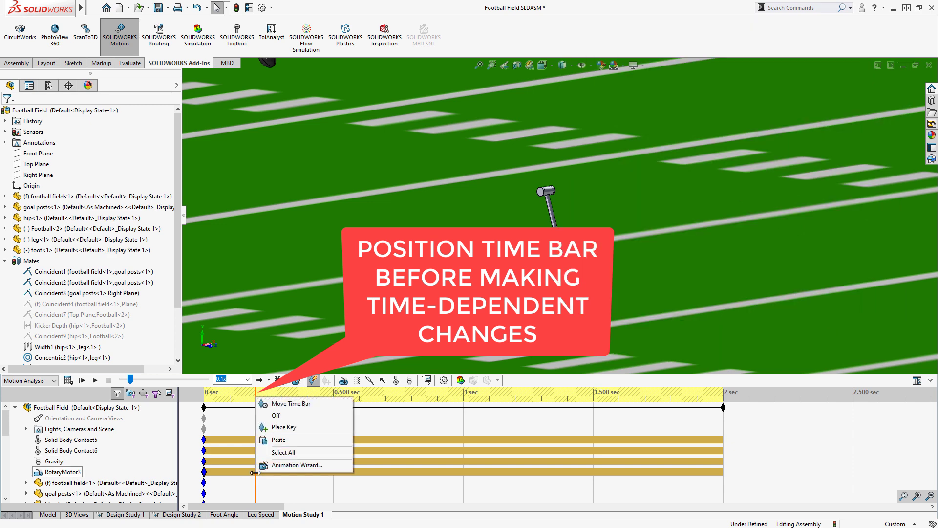
click(281, 429)
Edit the rotary motor at 0.3 sec on the timeline and set its speed to 0 RPM.
drag(265, 391, 281, 391)
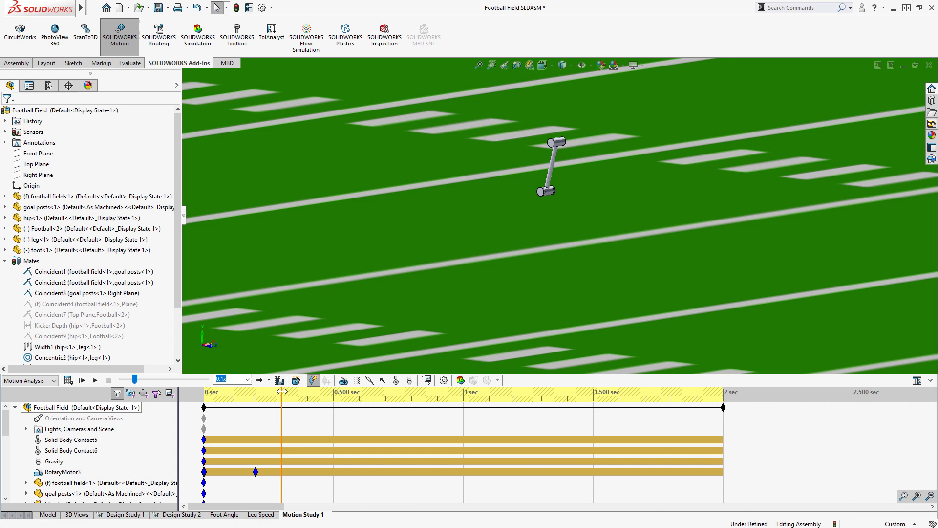
right_click(281, 473)
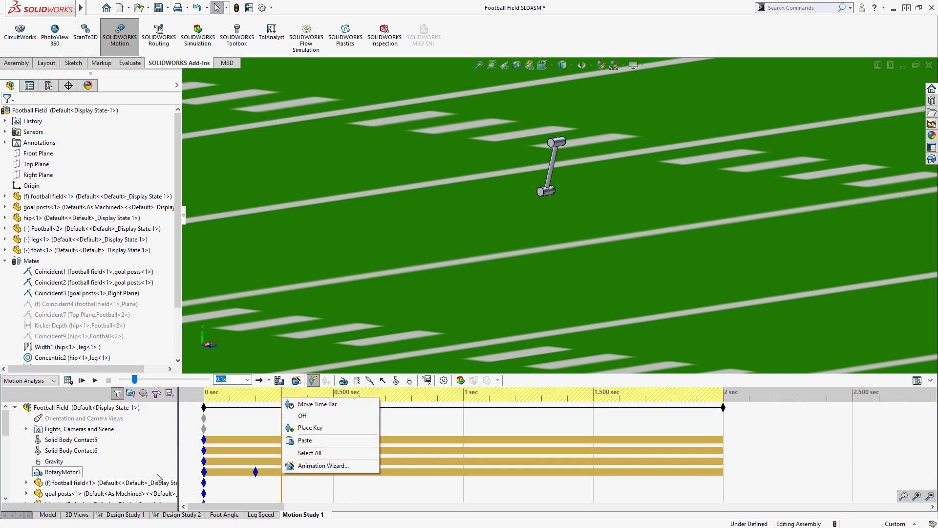
right_click(69, 473)
click(98, 353)
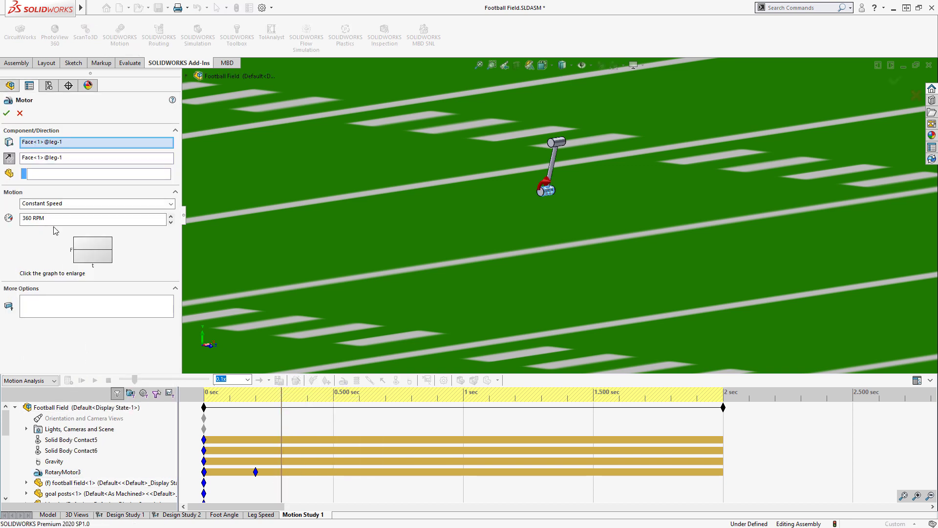
drag(49, 219, 10, 224)
click(6, 114)
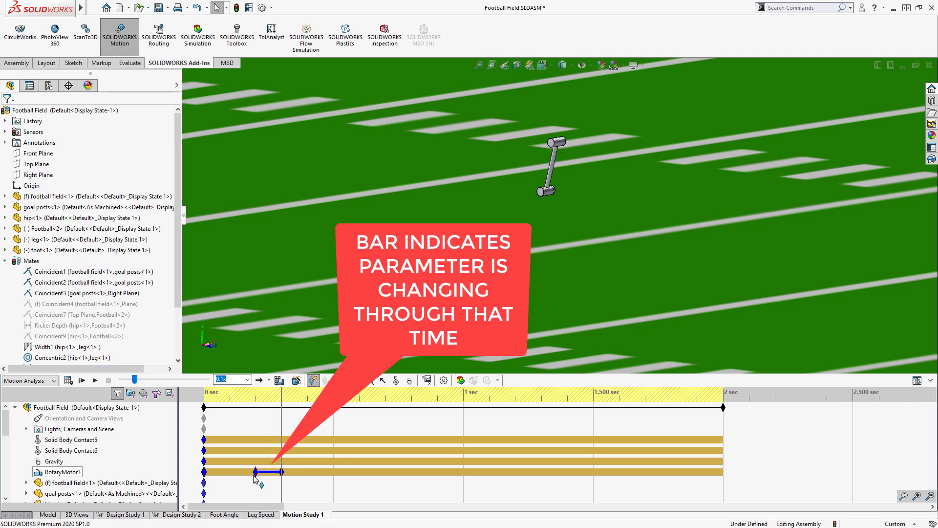
Turn the rotary motor off at about 0.4 sec and return the time bar to 0 sec.
mouse_move(254, 473)
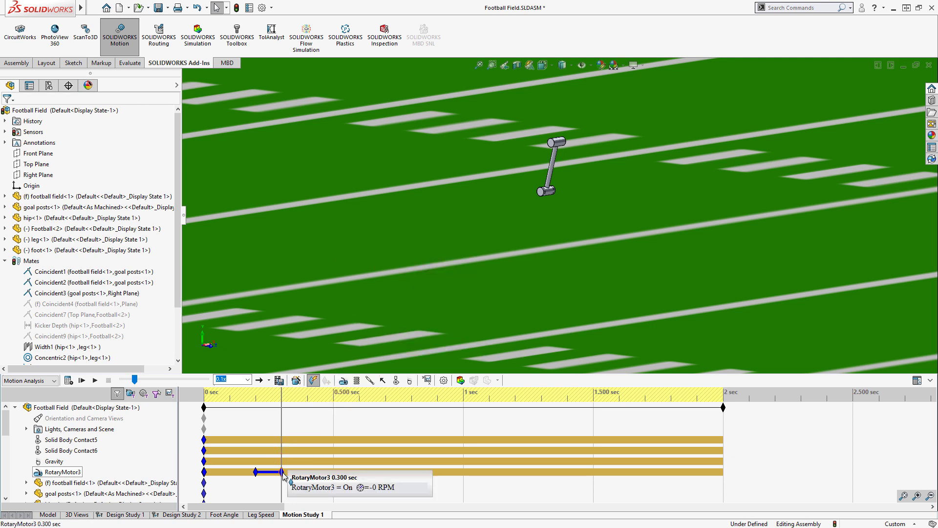
drag(283, 395, 310, 397)
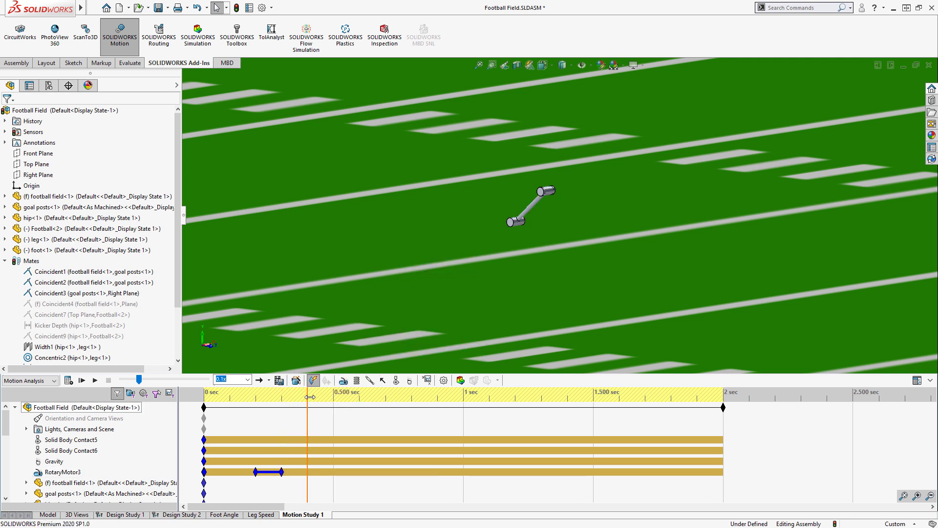
right_click(310, 397)
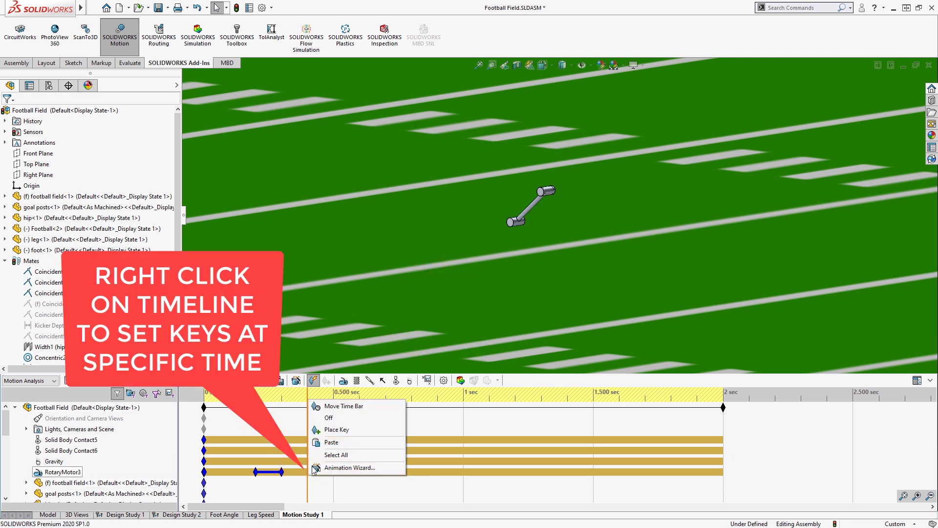
click(330, 428)
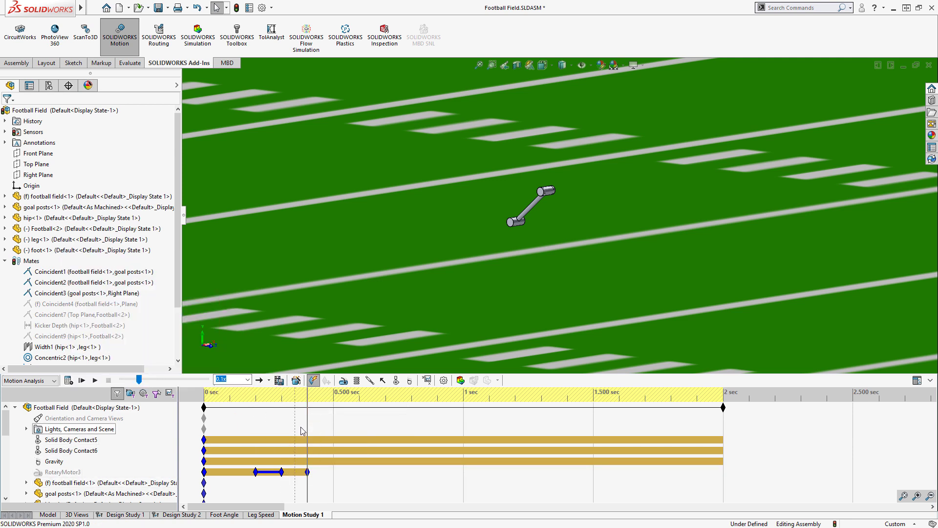
click(206, 396)
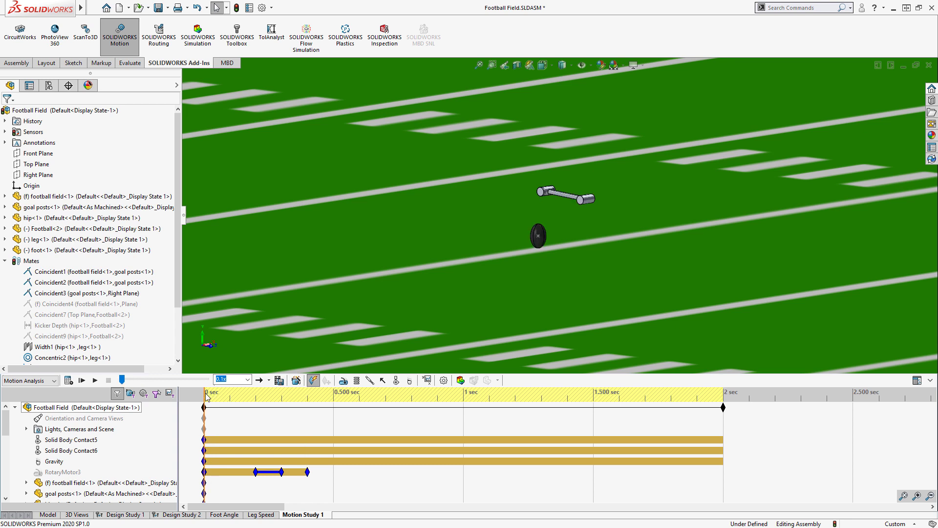
Create a Displacement/Velocity/Acceleration Trace Path result for the sketch point at the football's center.
click(461, 380)
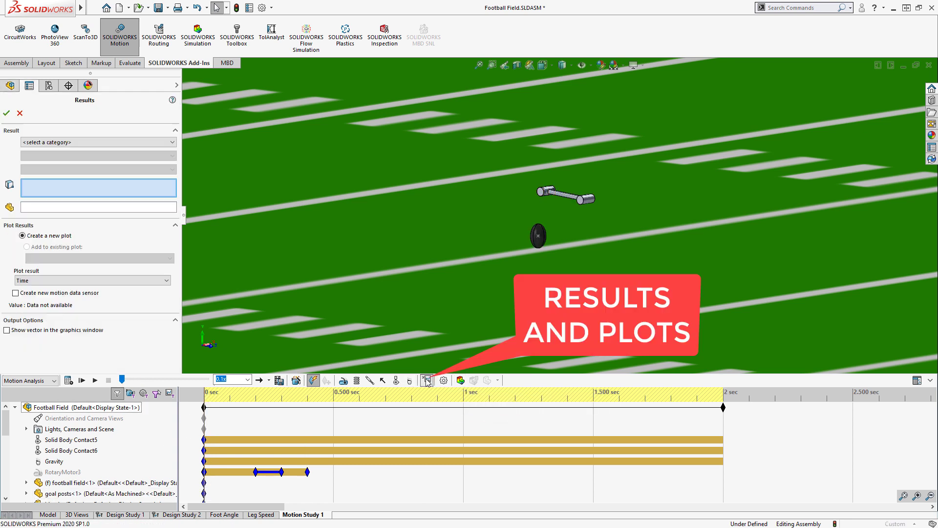
click(65, 142)
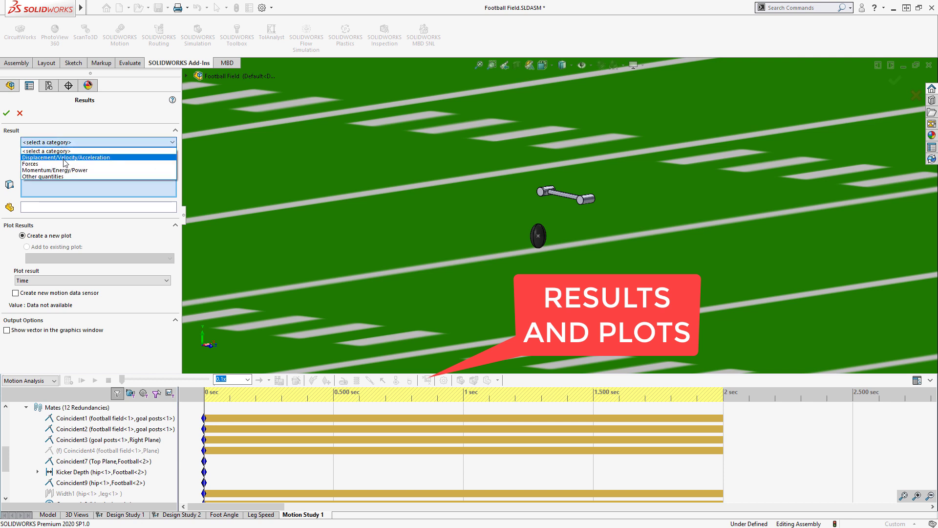
click(64, 160)
click(63, 156)
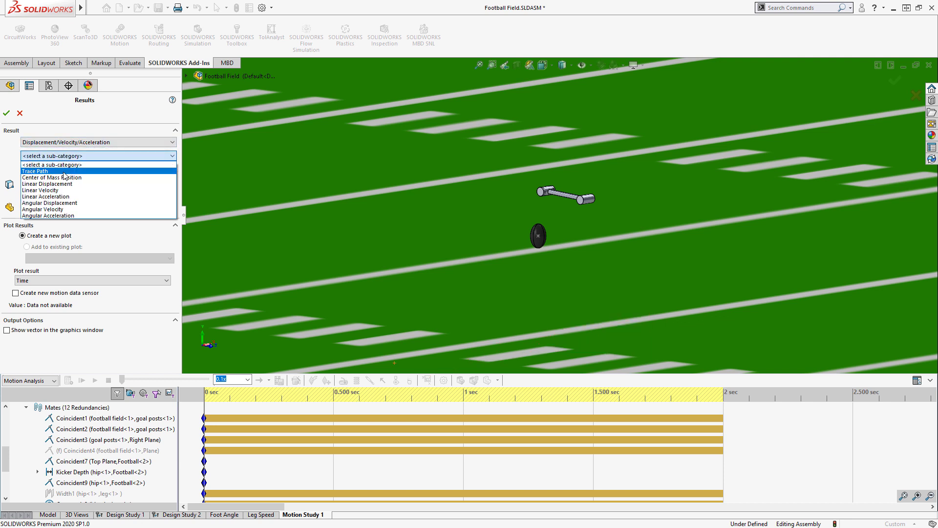
click(64, 171)
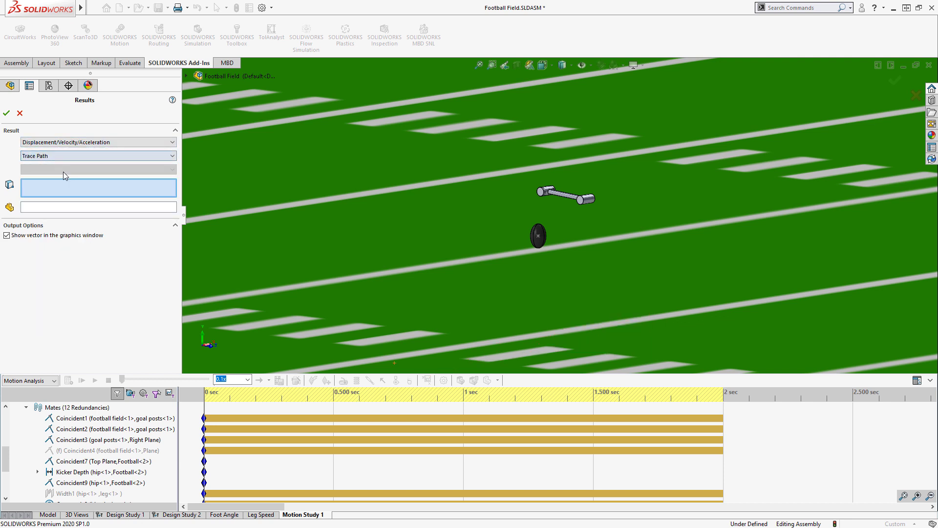
click(539, 237)
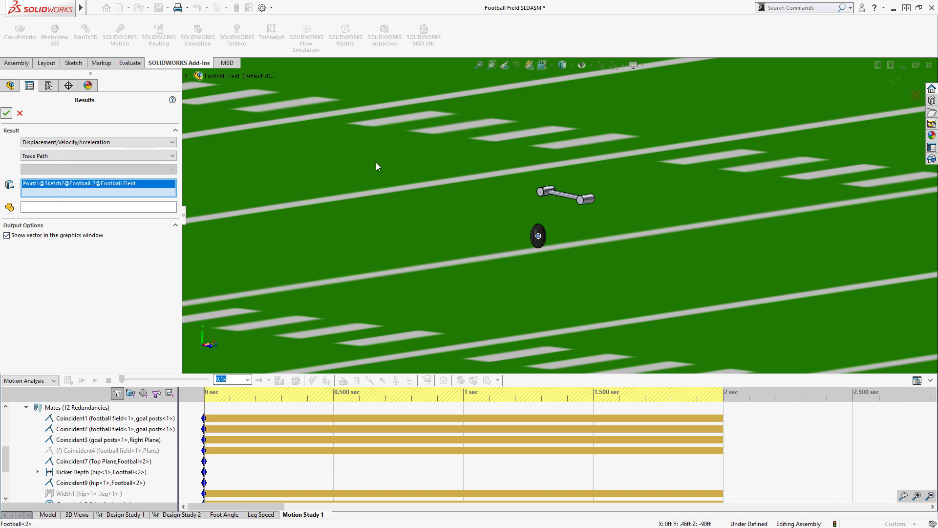
key(Return)
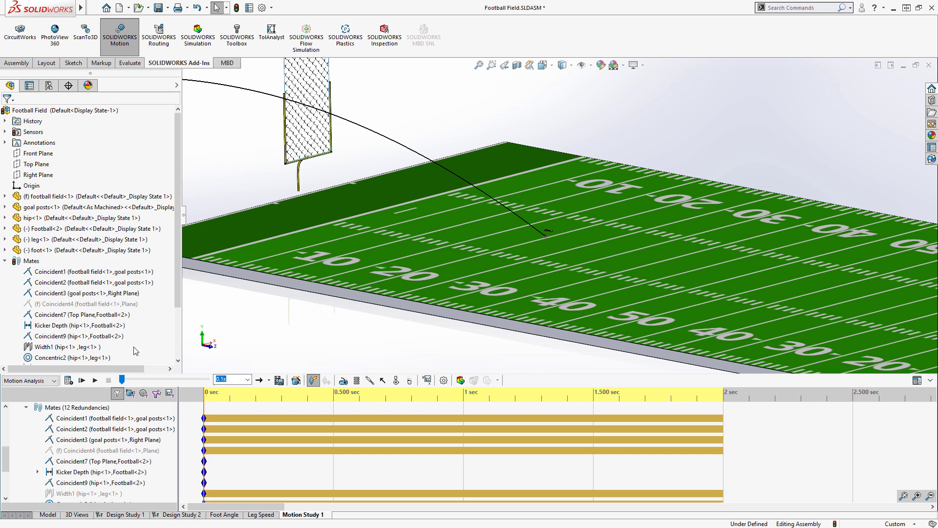
Set the Foot Angle mate between the foot and hip to 185 degrees at time zero.
scroll(136, 351, down, 2)
scroll(98, 440, down, 3)
click(93, 429)
right_click(93, 430)
click(127, 324)
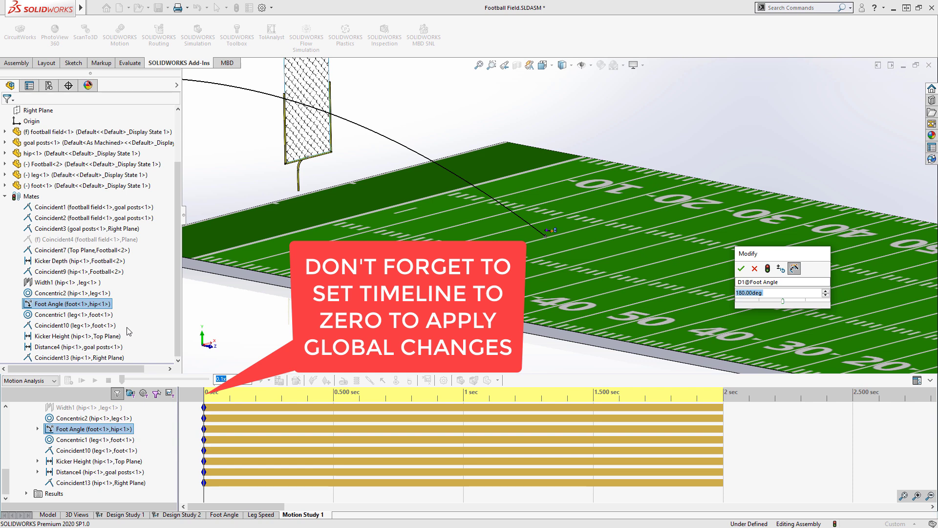
text(195)
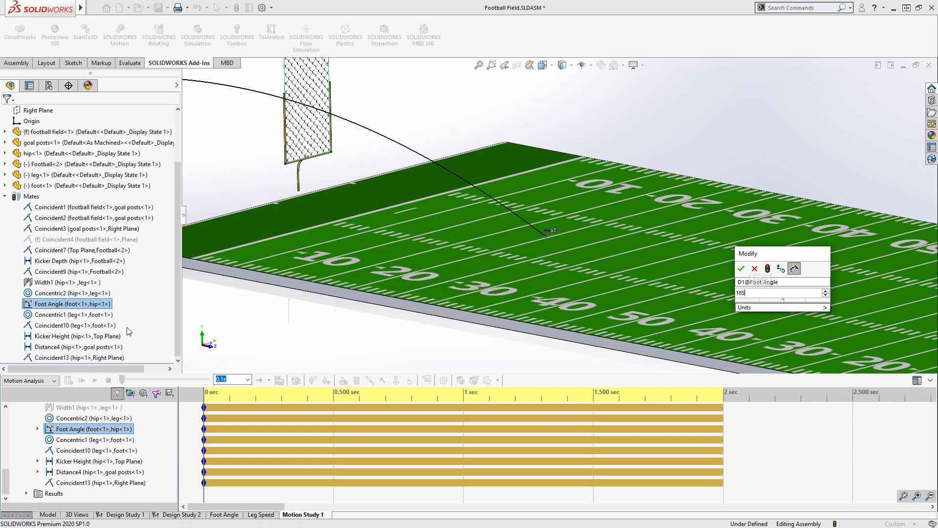
key(Return)
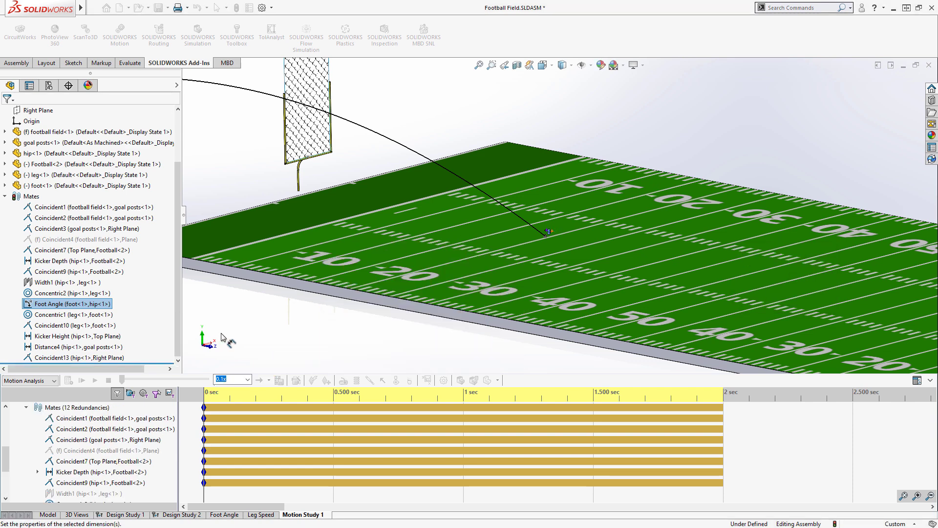
Recalculate the motion study, check the ball's path against the goal posts, and stop the calculation at about 1.4 sec.
click(68, 380)
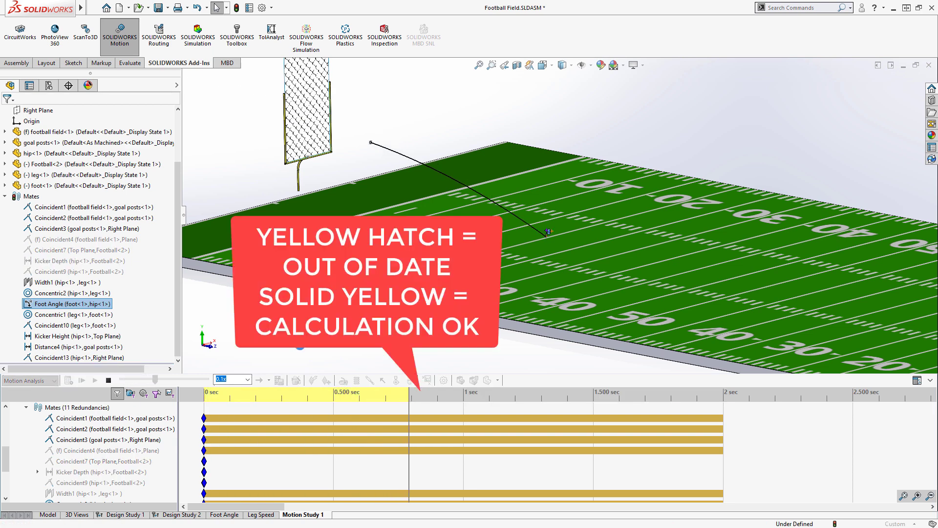
middle_drag(300, 345, 261, 338)
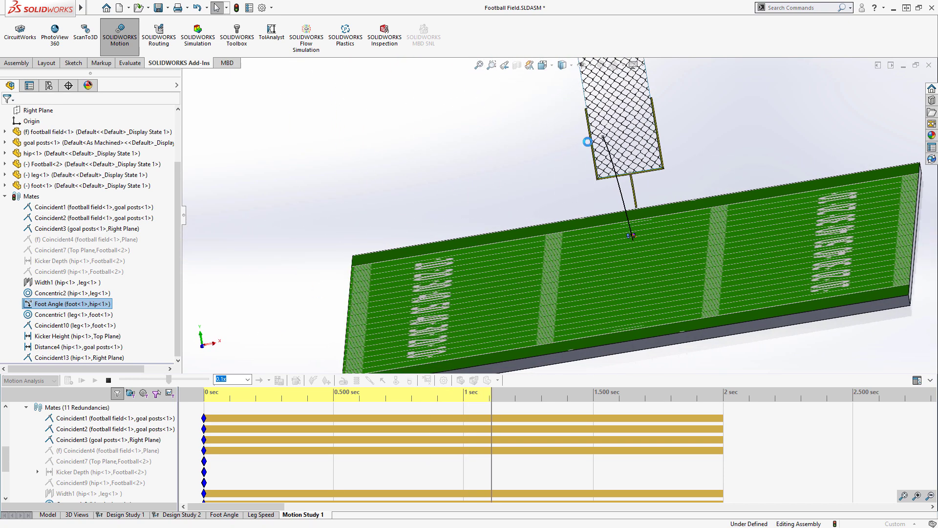
scroll(612, 124, down, 5)
scroll(612, 124, up, 5)
middle_drag(612, 124, 471, 193)
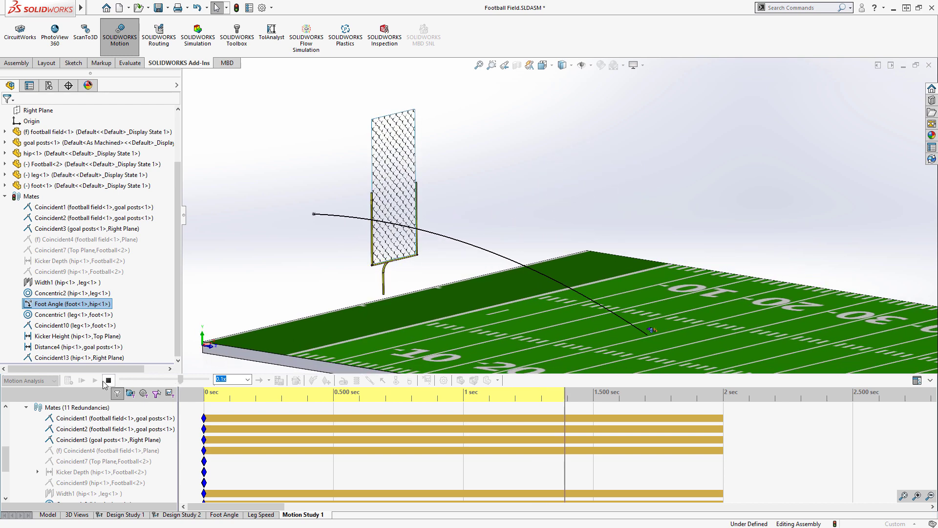
click(108, 380)
Add a camera to the scene and target it at the sketch point at the football's center.
click(88, 86)
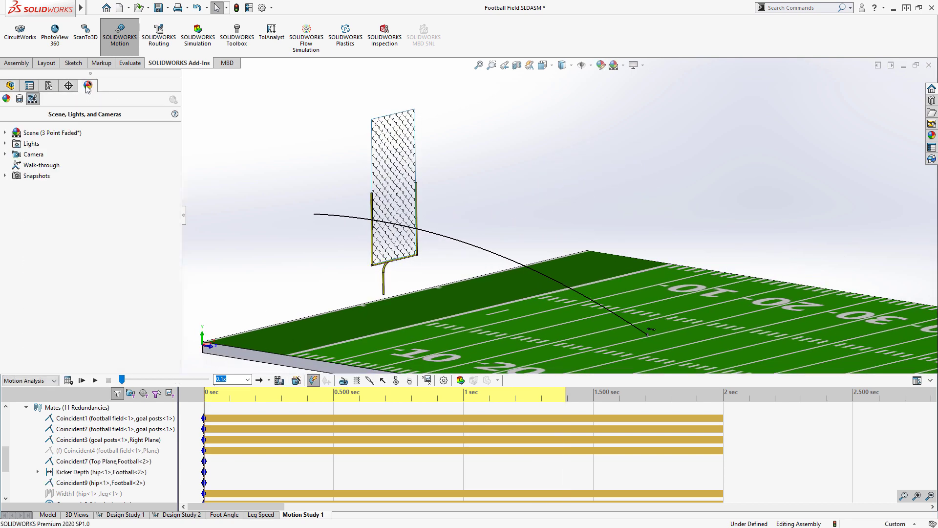
right_click(31, 155)
click(73, 162)
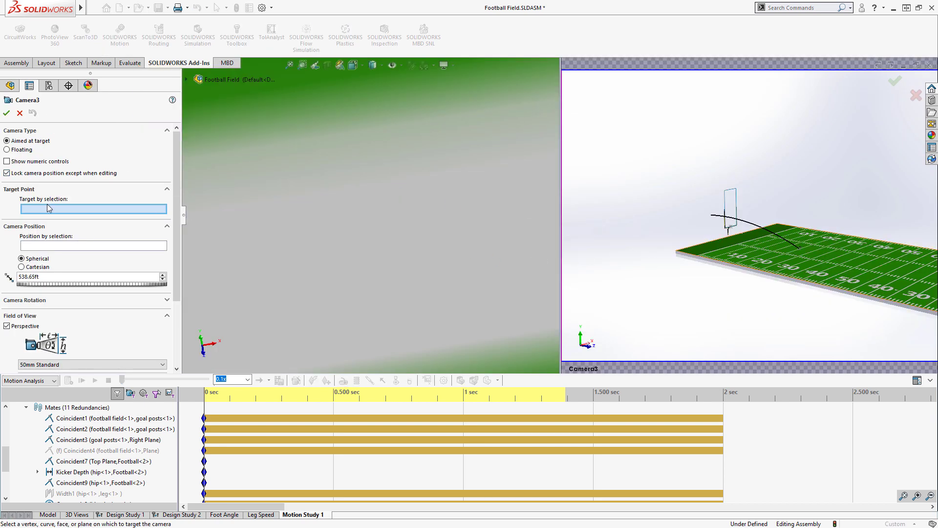
click(799, 248)
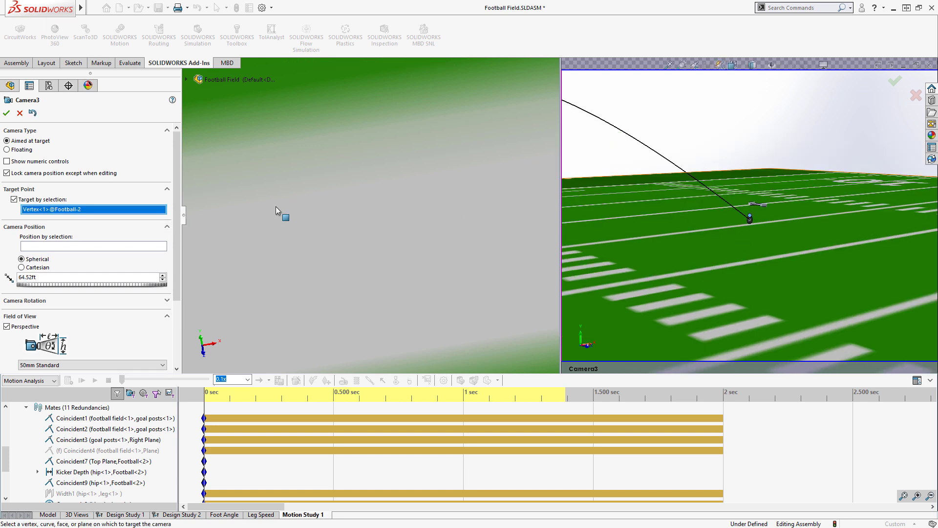
right_click(161, 209)
click(198, 214)
click(751, 219)
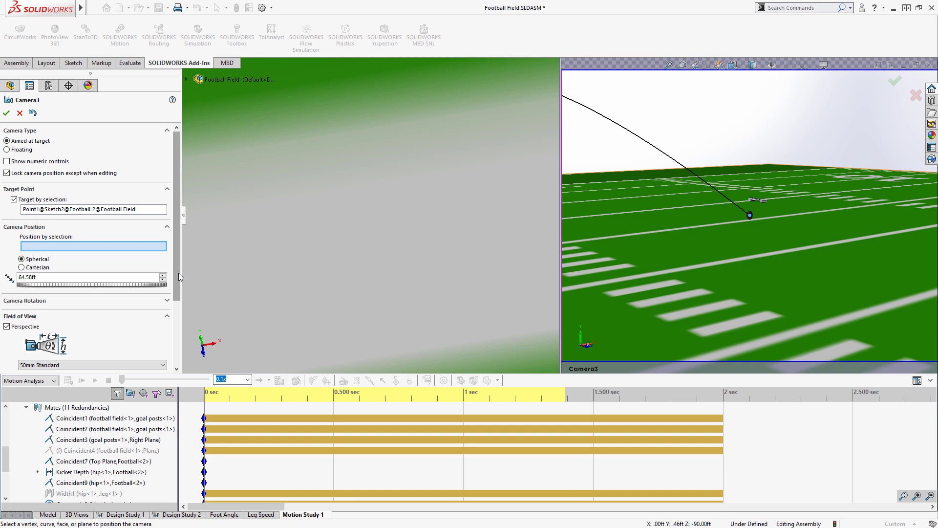
Move the new camera off the sideline of the football field, about 158 ft from the football it targets.
scroll(383, 181, up, 9)
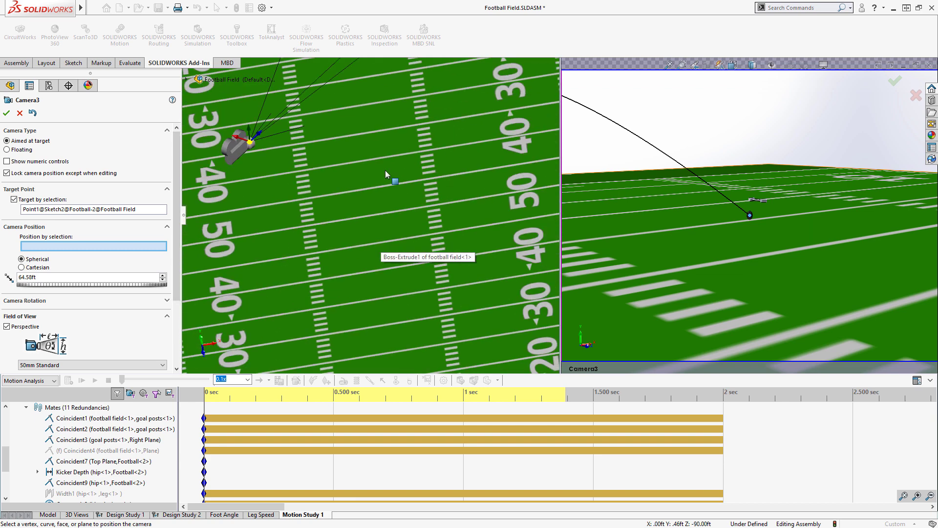
middle_drag(370, 205, 331, 192)
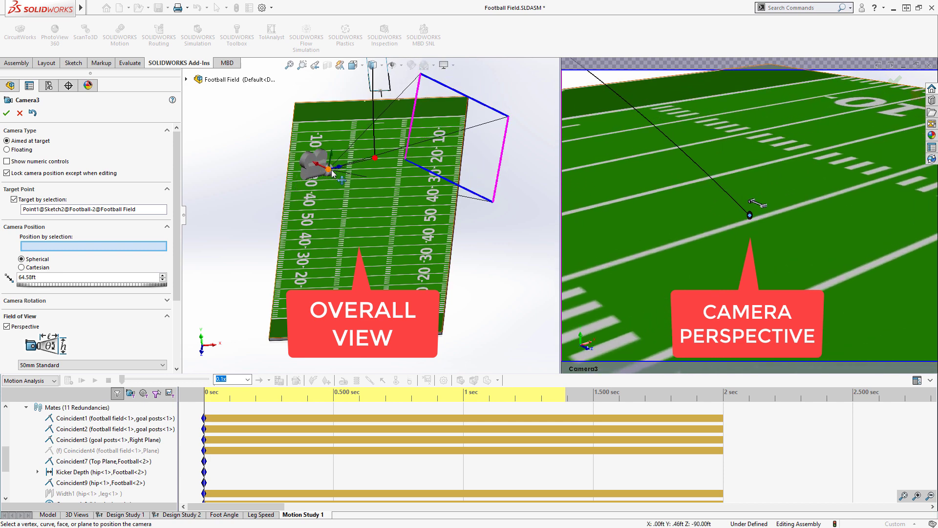
drag(328, 174, 222, 96)
middle_drag(222, 96, 250, 124)
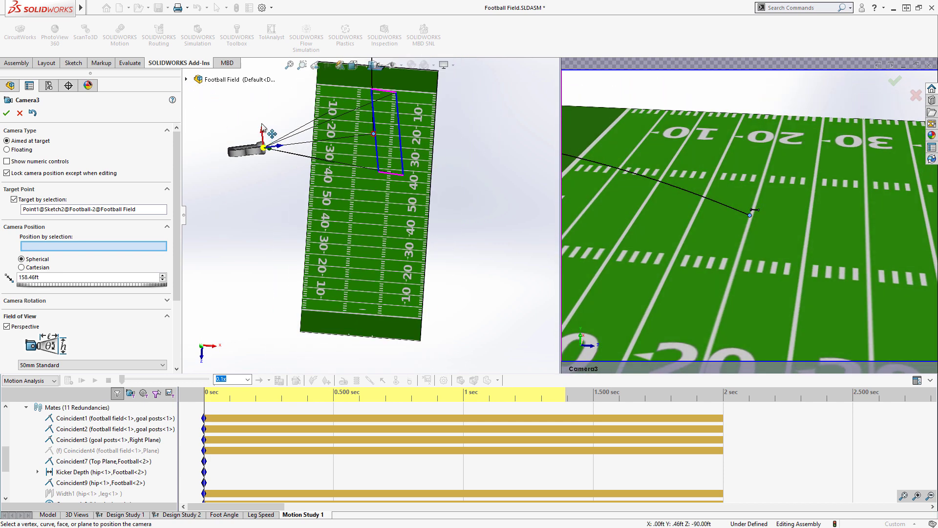
Raise the camera above the field, set its field of view to 200mm Telephoto, and accept the camera.
drag(262, 124, 262, 91)
middle_drag(286, 166, 283, 64)
drag(272, 154, 265, 188)
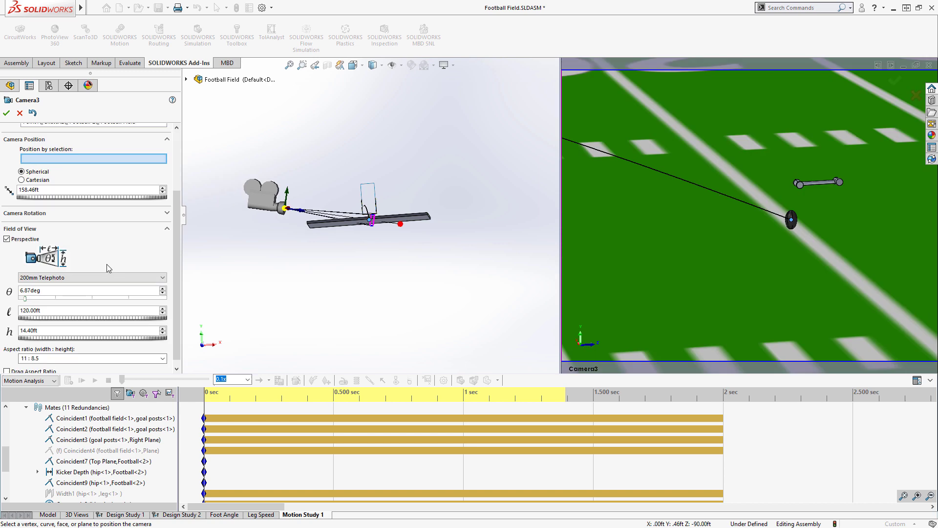
click(7, 114)
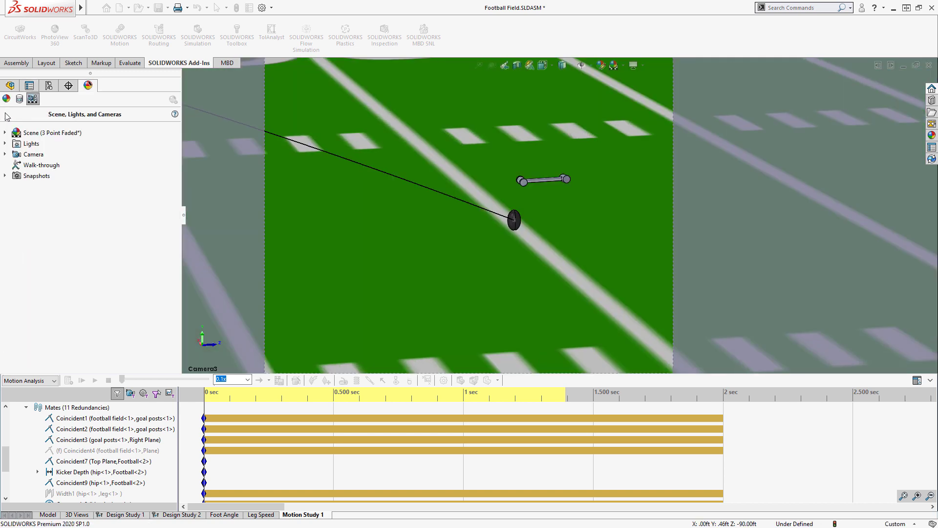
Re-enable playback of view keys for Orientation and Camera Views in the motion study.
scroll(106, 439, up, 5)
right_click(122, 419)
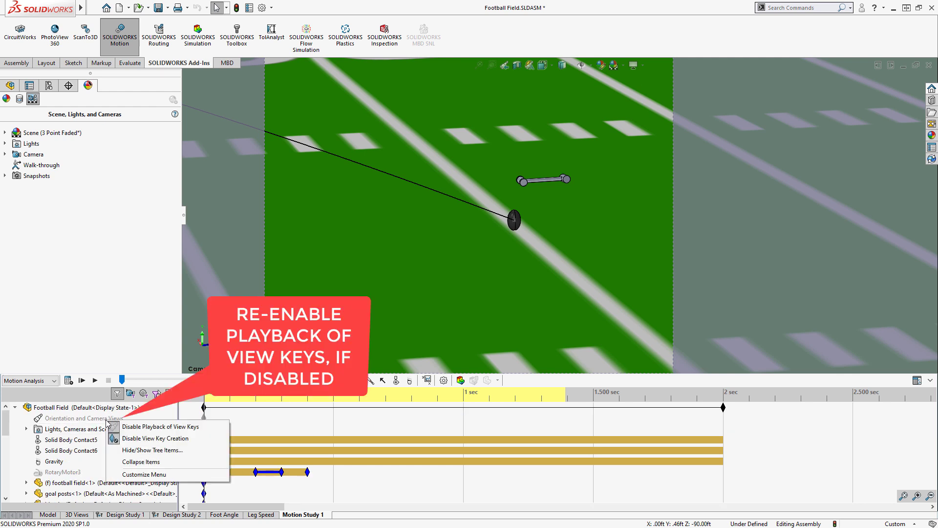
click(146, 426)
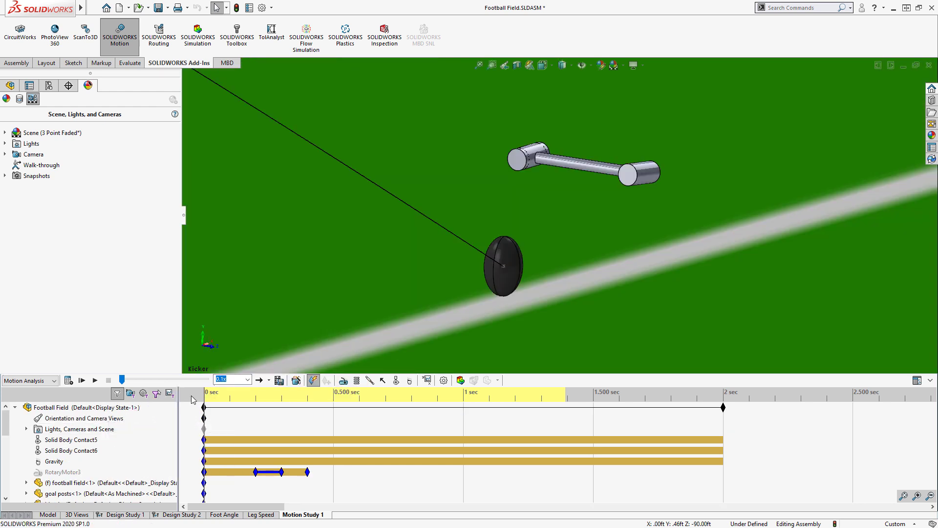
Assign Camera3 to the view key at time zero and play the motion study from the start.
right_click(205, 420)
click(245, 340)
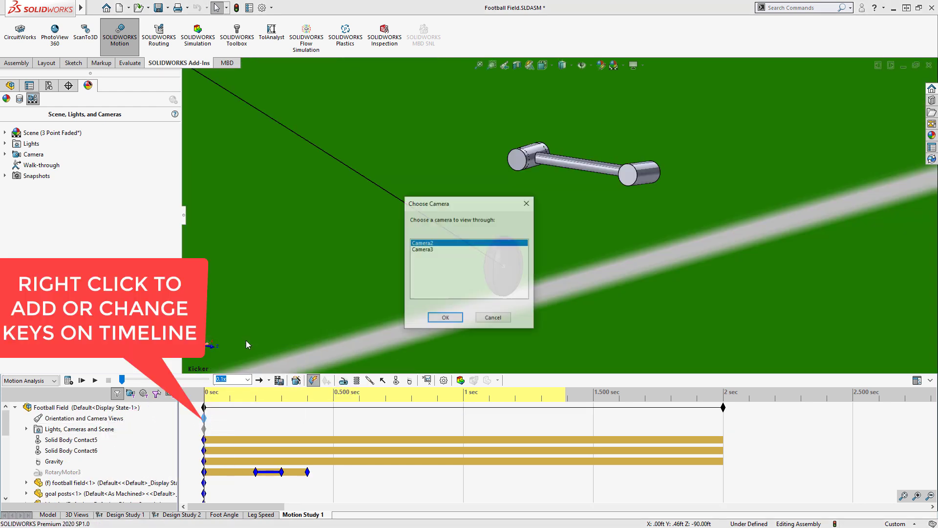
click(418, 249)
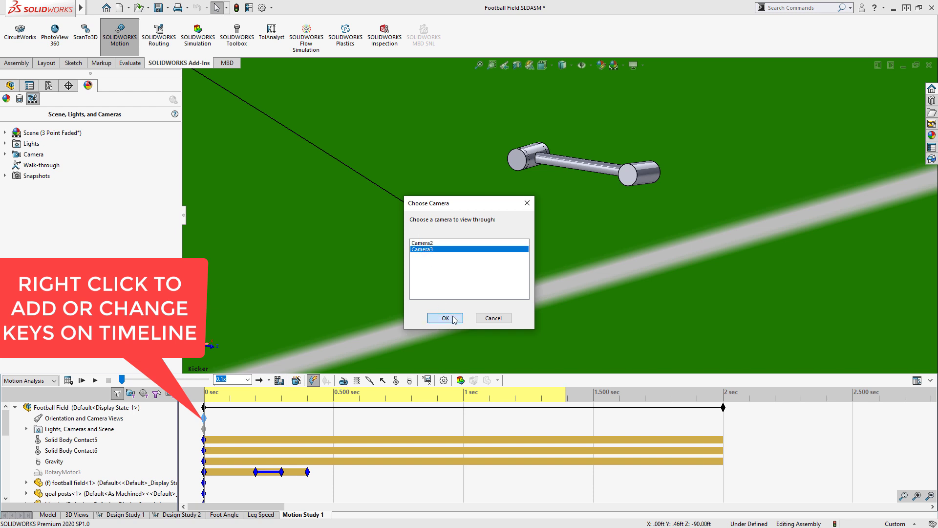
click(451, 316)
click(81, 381)
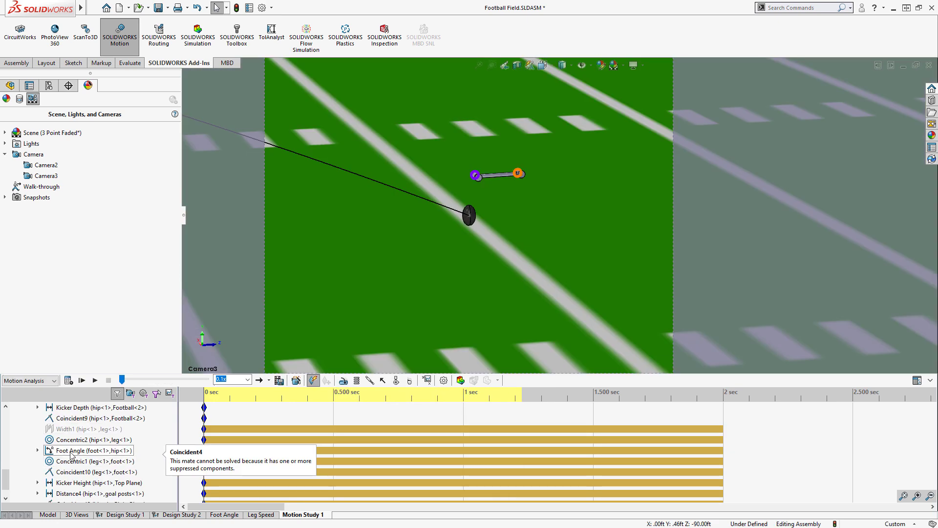
Set the Foot Angle mate between the foot and hip to 187 degrees at time zero.
right_click(72, 454)
click(125, 349)
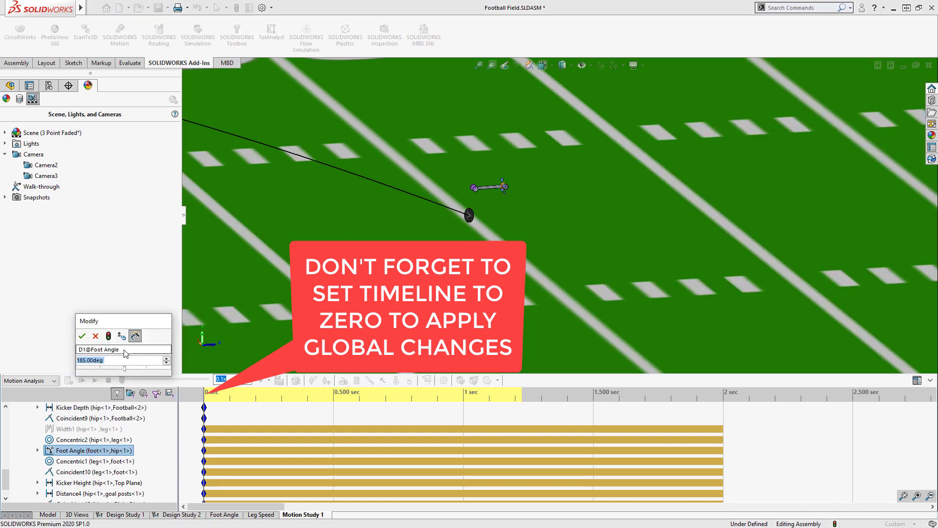
text(187)
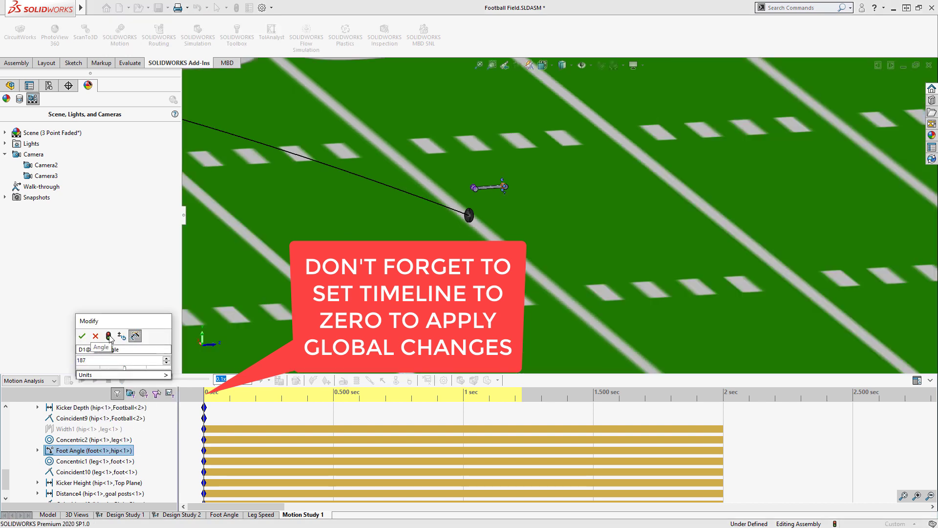
click(82, 336)
Recalculate the motion study, set the playback speed to 1x, and view the ball's path at the goal posts.
click(68, 381)
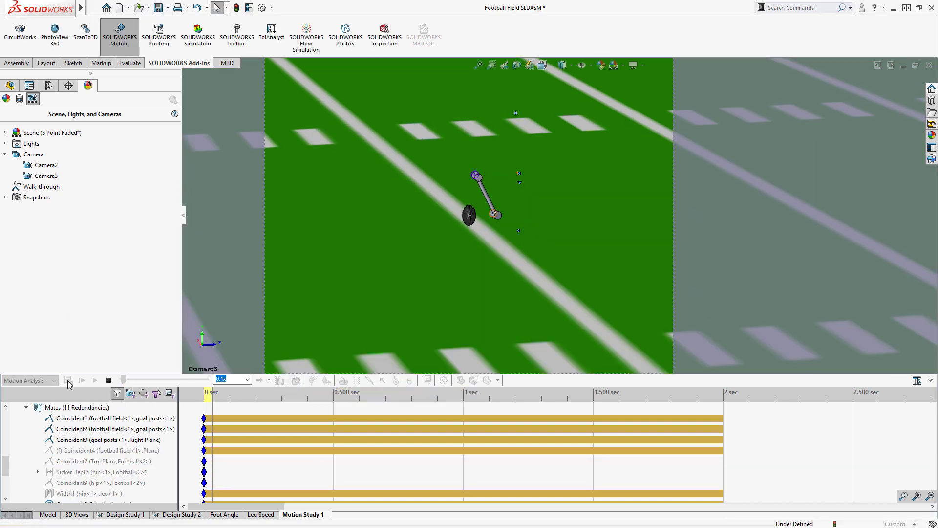
click(247, 379)
click(232, 402)
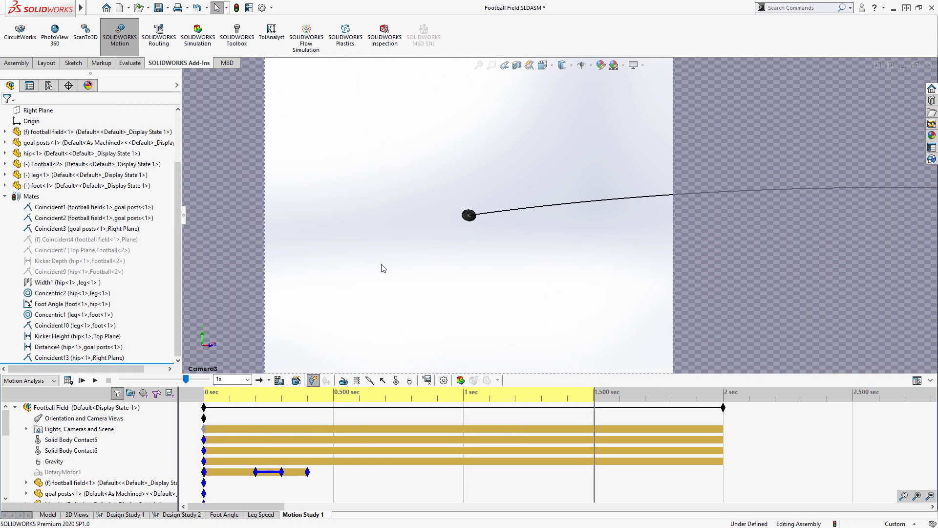
key(space)
click(355, 229)
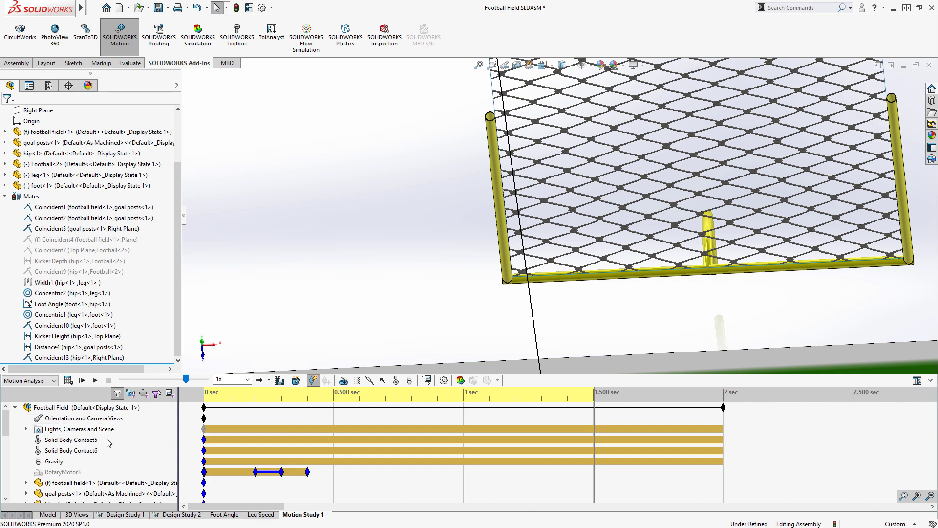
Start a solid body contact in the motion study between the goal posts and the football.
click(344, 381)
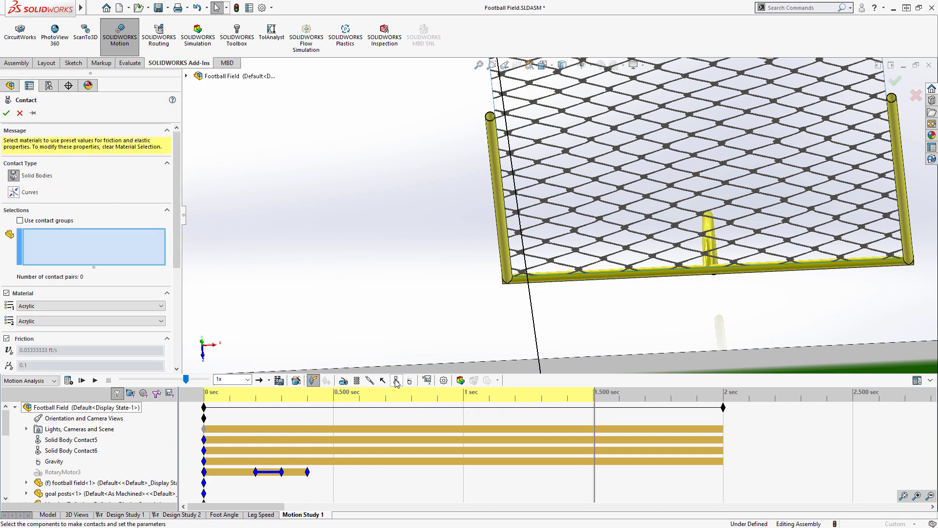
click(502, 204)
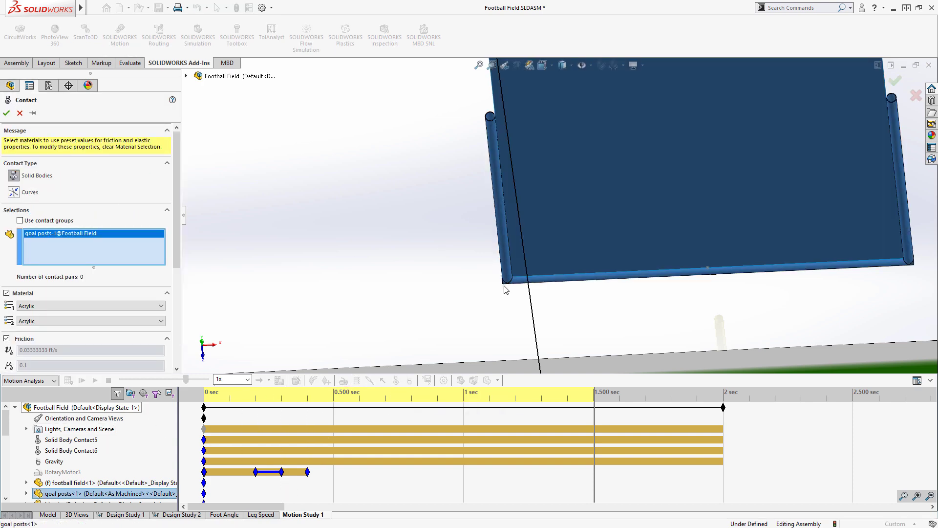
scroll(505, 290, up, 14)
scroll(559, 185, down, 14)
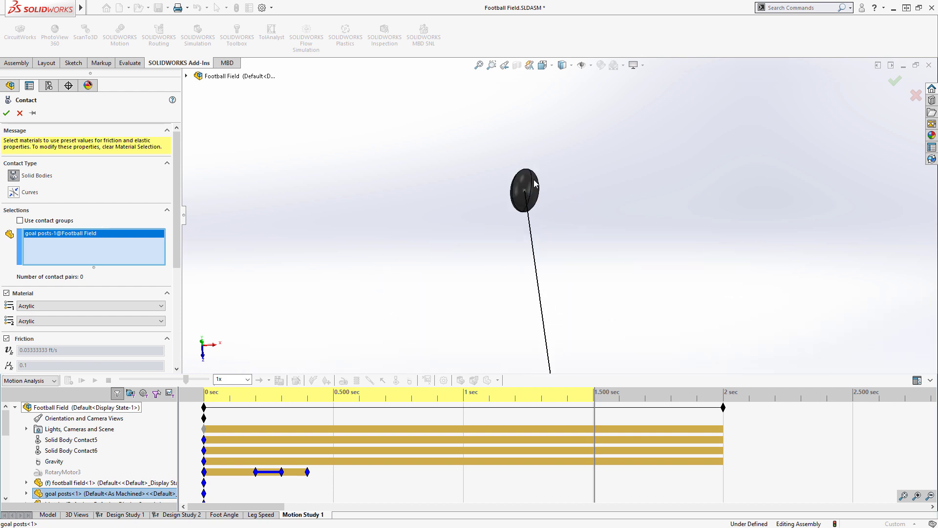
click(530, 184)
Set the contact materials to Aluminum (Dry) for the goal posts and Rubber (Dry) for the football, and accept the contact.
click(90, 306)
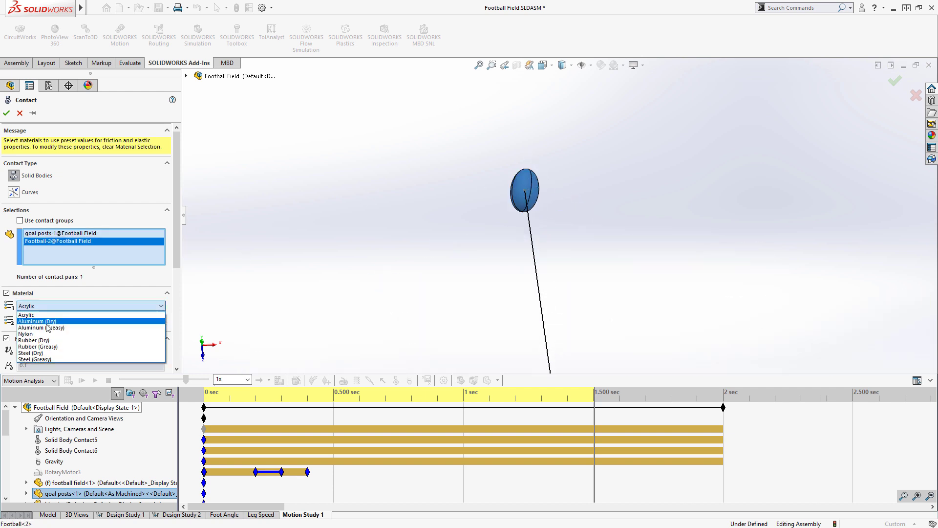
click(37, 321)
click(90, 321)
click(43, 356)
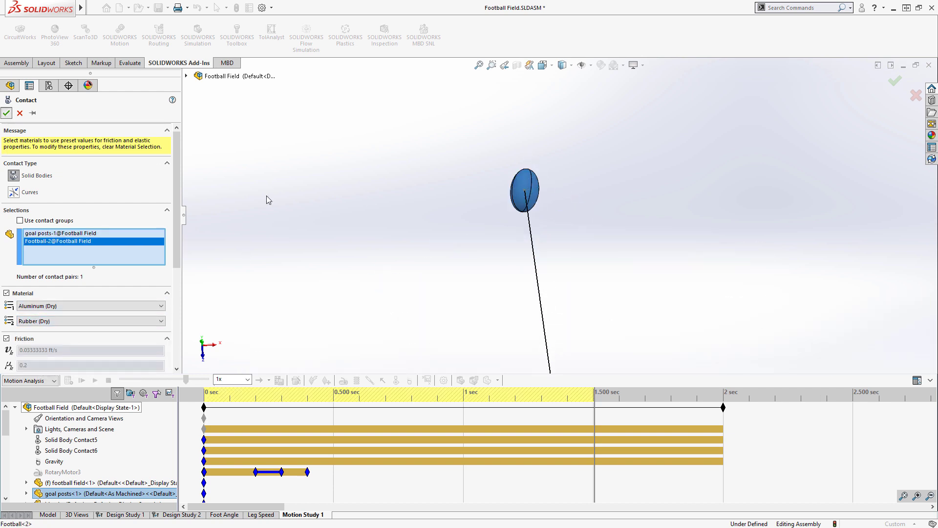
double_click(88, 429)
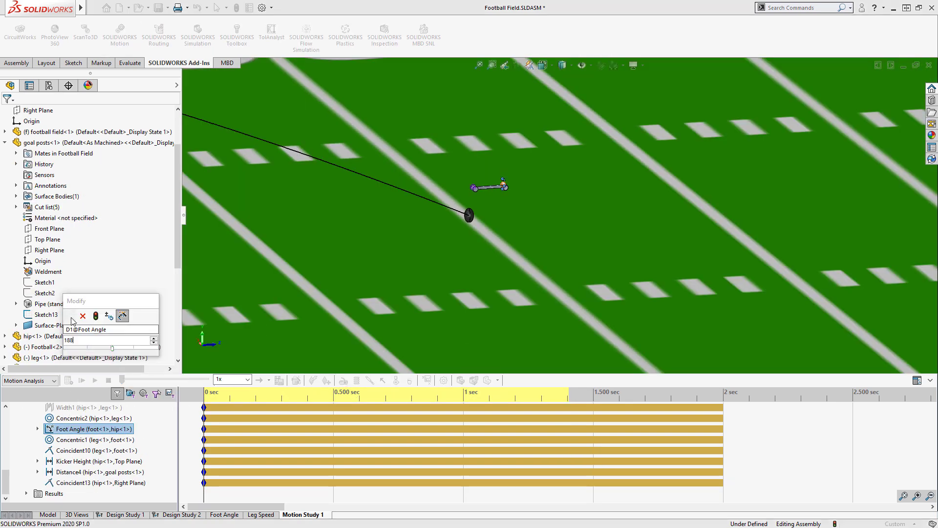
key(Return)
Recalculate the motion study with the new contact and disable playback of view keys.
click(68, 380)
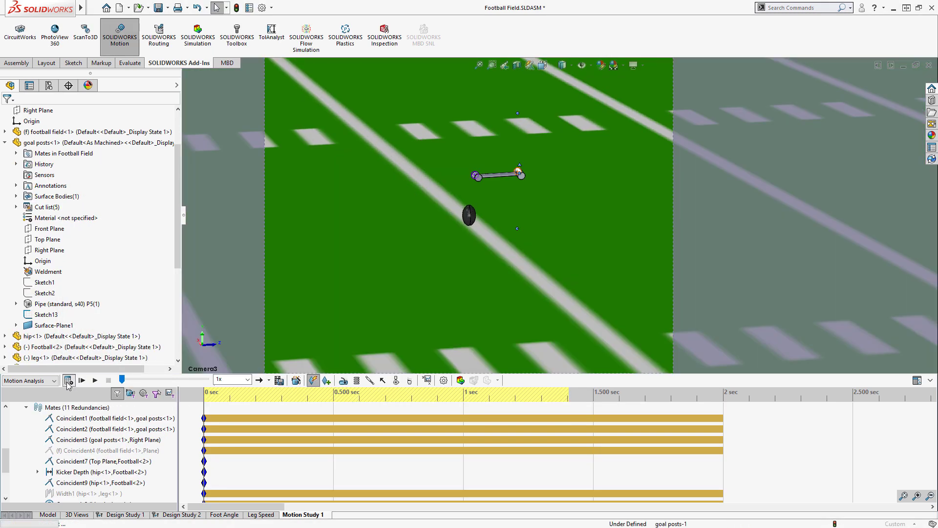
click(68, 382)
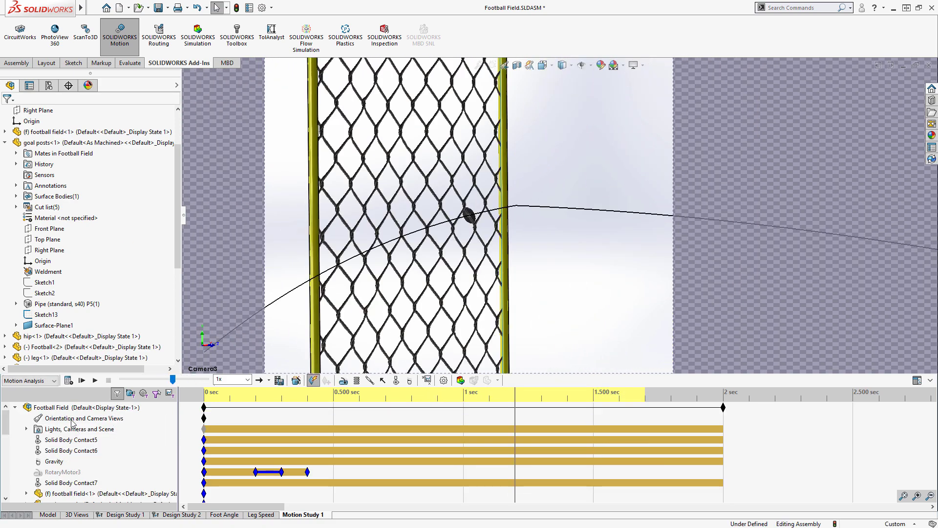
right_click(72, 419)
click(97, 426)
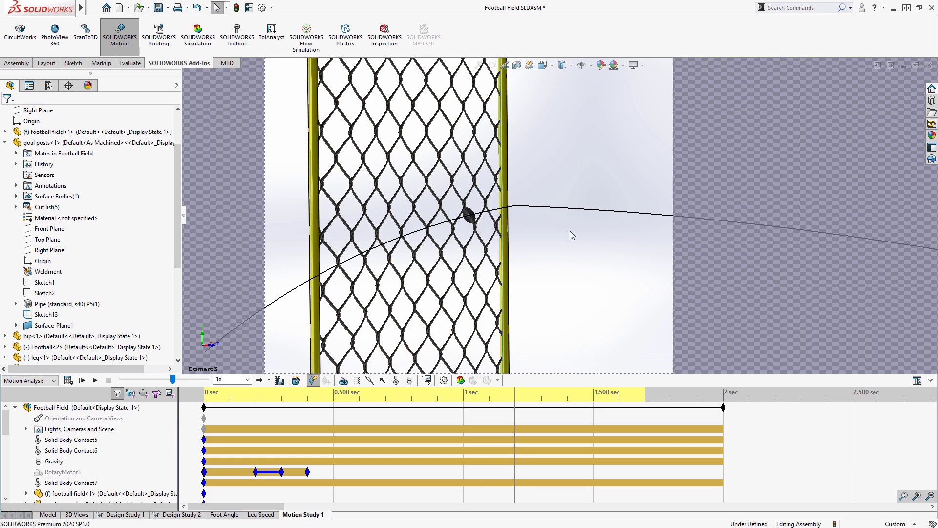
View the ball's path around the end of the goal post upright at about 1.1 sec, with the timeline scale enlarged.
key(space)
click(553, 201)
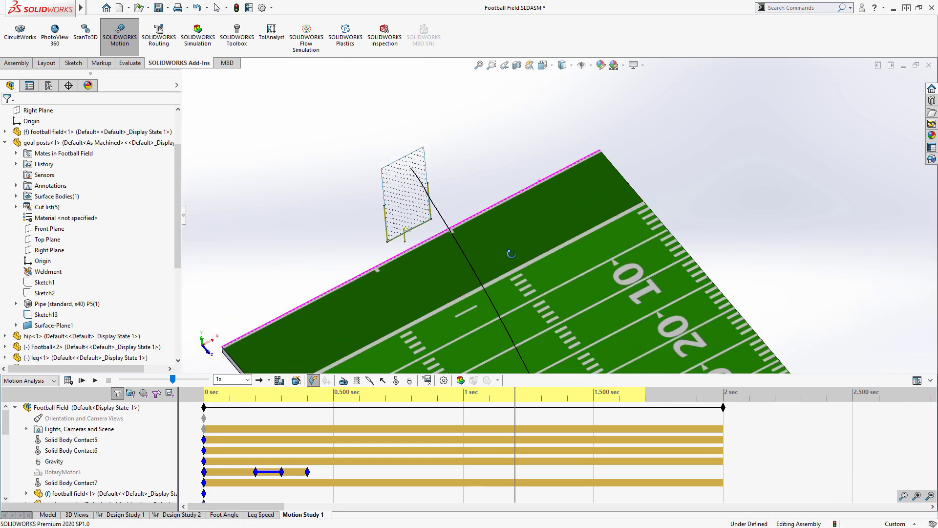
scroll(438, 238, down, 4)
scroll(438, 238, down, 5)
middle_drag(508, 203, 526, 260)
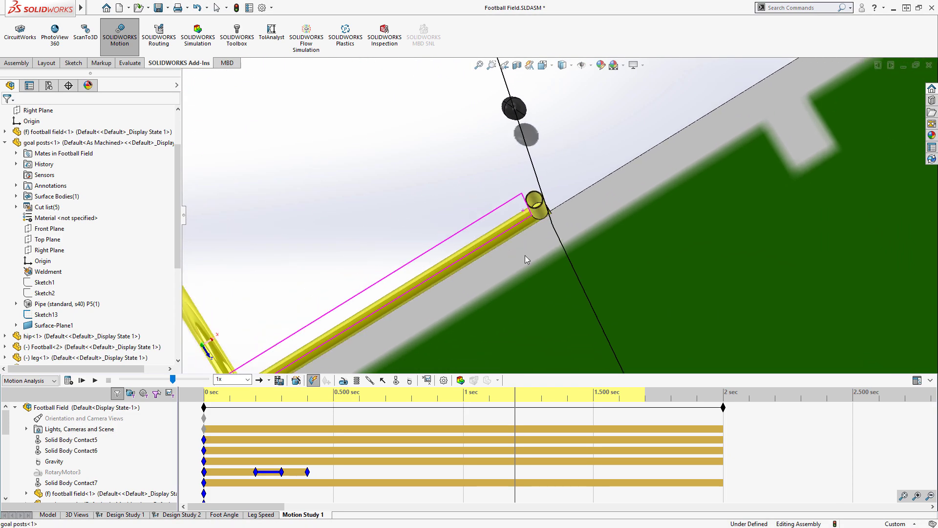
drag(513, 395, 489, 394)
click(916, 496)
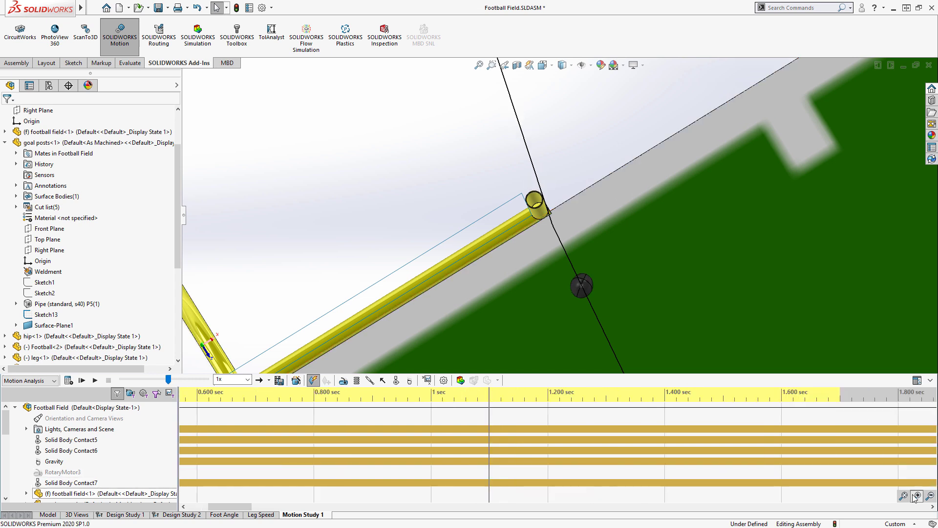
click(916, 496)
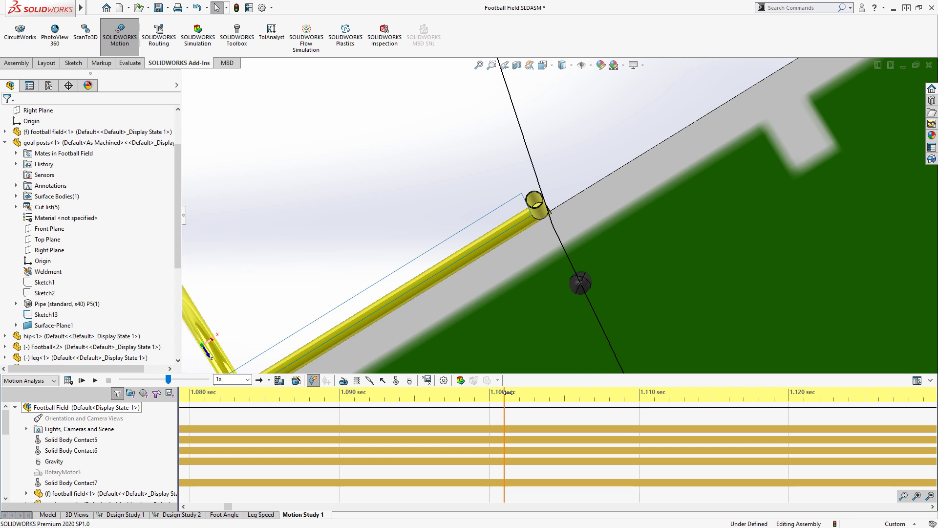
Scrub the study between about 1.10 and 1.14 sec to examine how the football contacts the upright.
drag(557, 394, 849, 396)
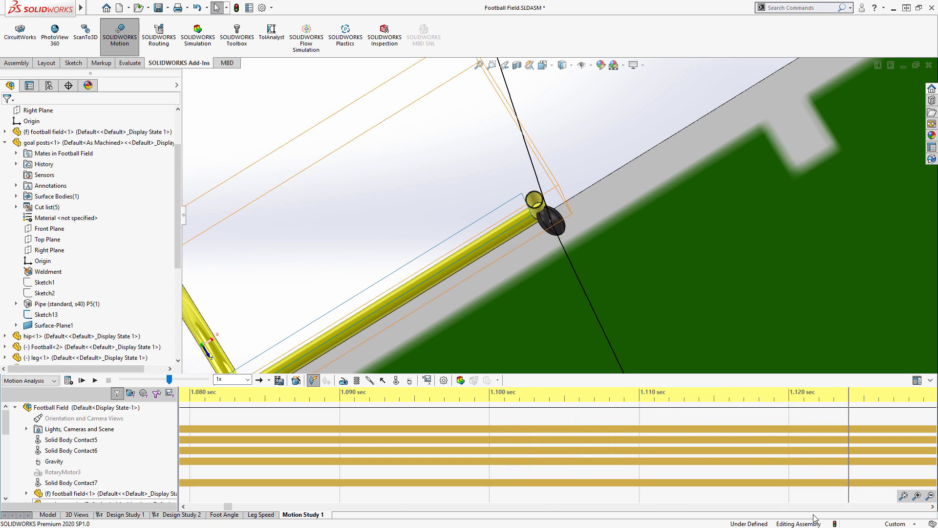
drag(228, 508, 229, 507)
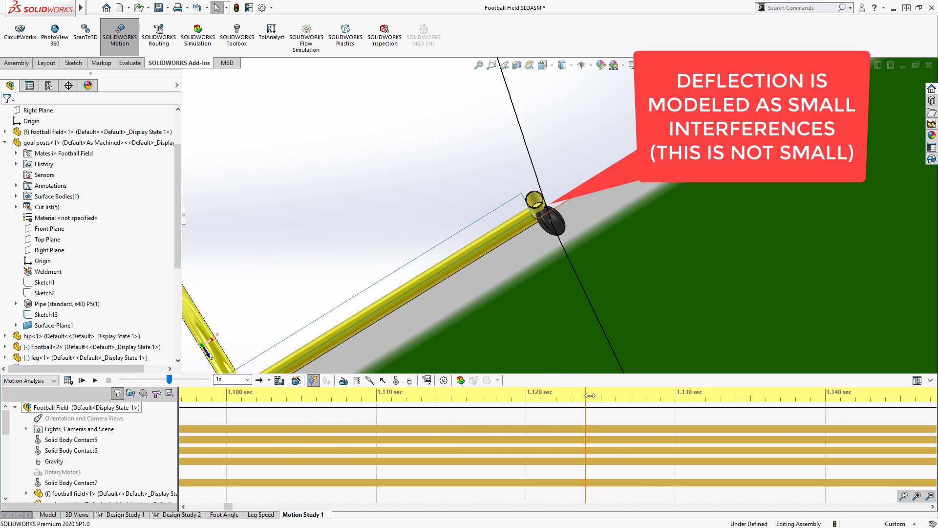
drag(590, 395, 604, 395)
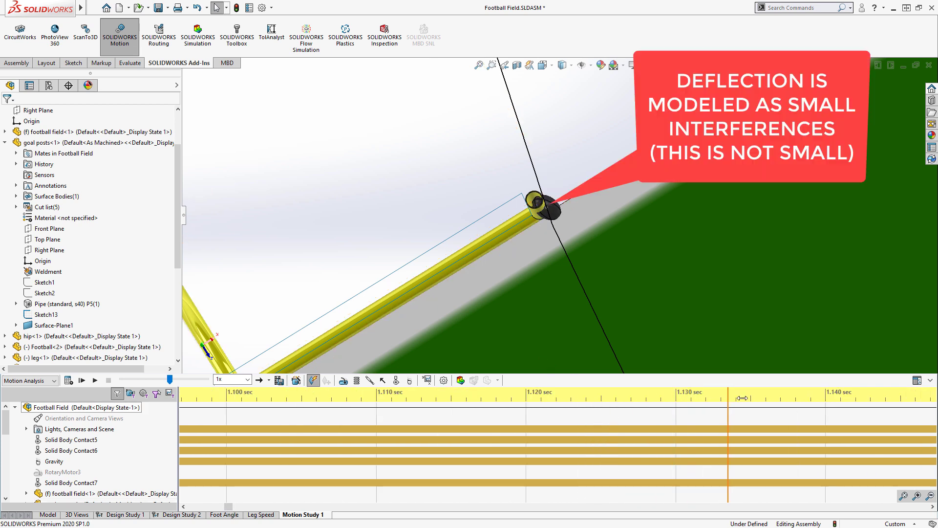
drag(742, 398, 835, 405)
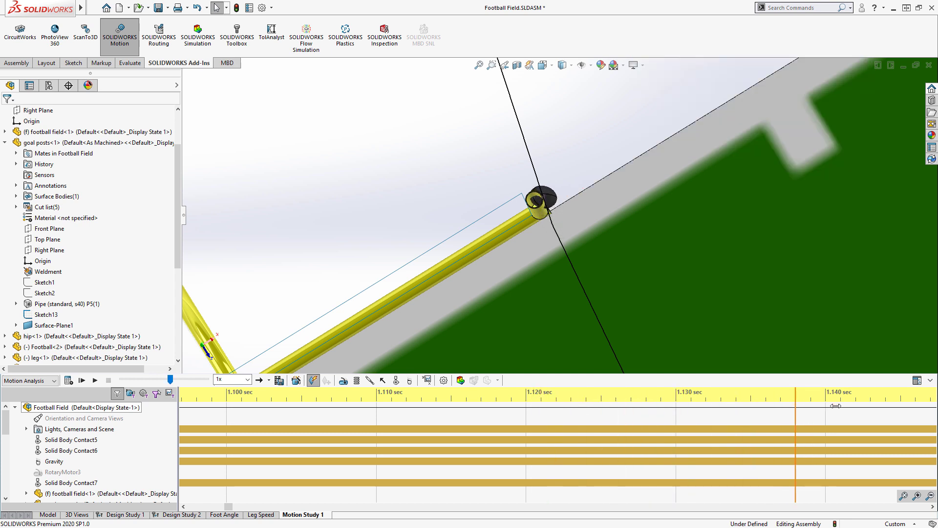
drag(778, 405, 542, 403)
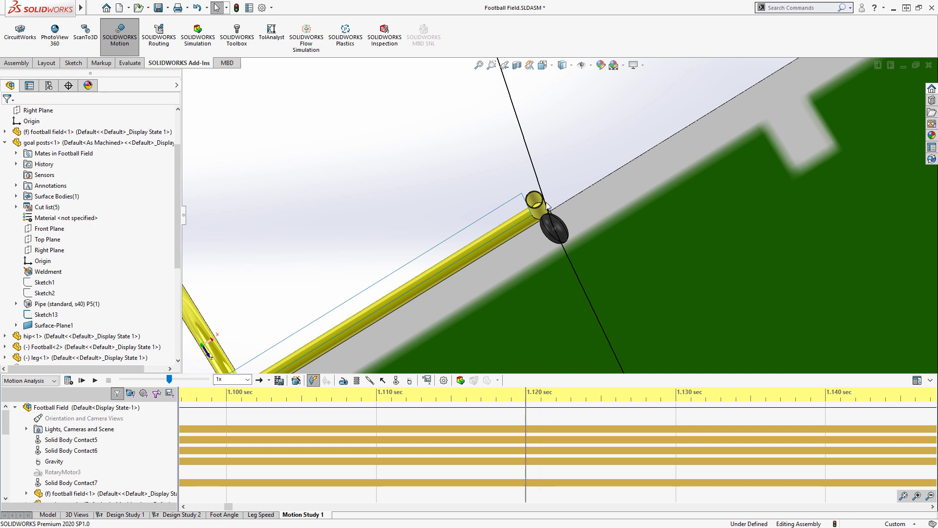
Insert a new part into the assembly, placing it on the ring-shaped end face of the goal post upright.
scroll(538, 190, down, 5)
click(23, 63)
click(51, 51)
click(63, 73)
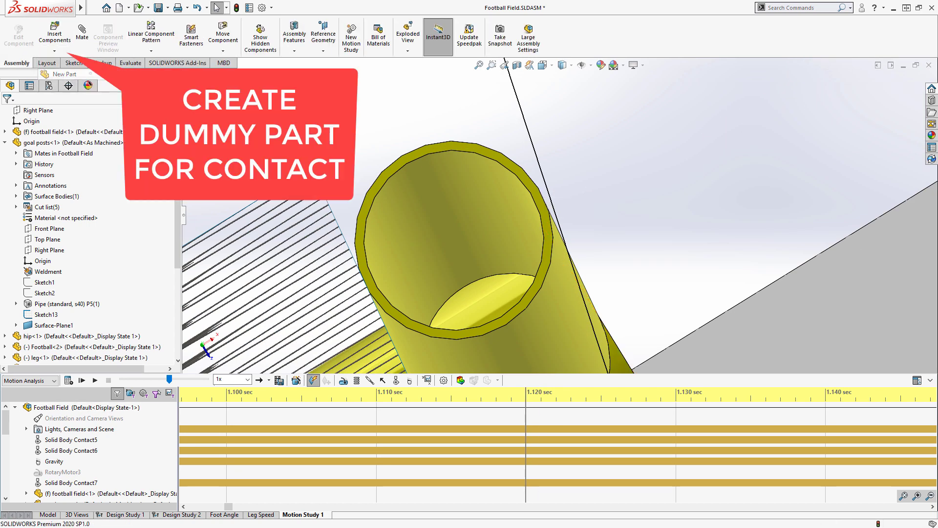
click(506, 163)
click(506, 162)
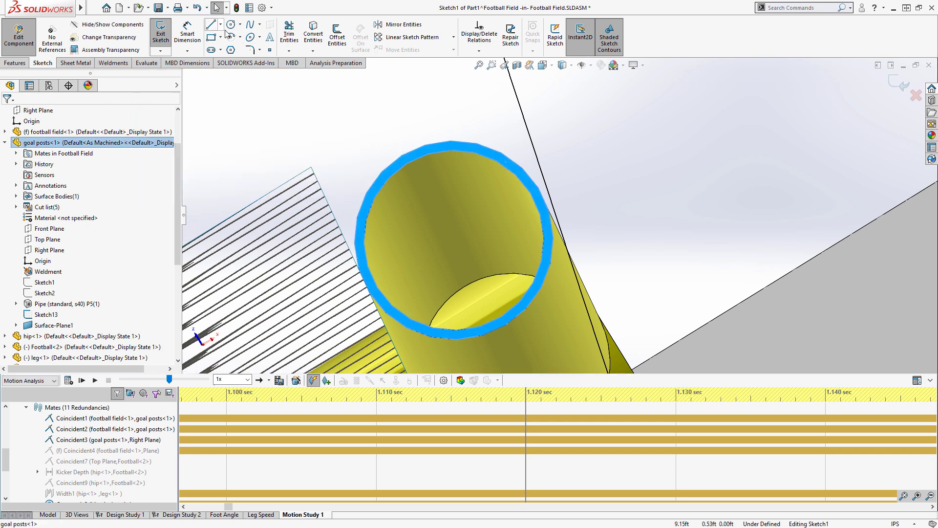
Convert the upright's circular end edge into the new part's sketch, extrude it about 196 in along the upright, and return to the assembly.
click(313, 34)
click(22, 63)
click(164, 35)
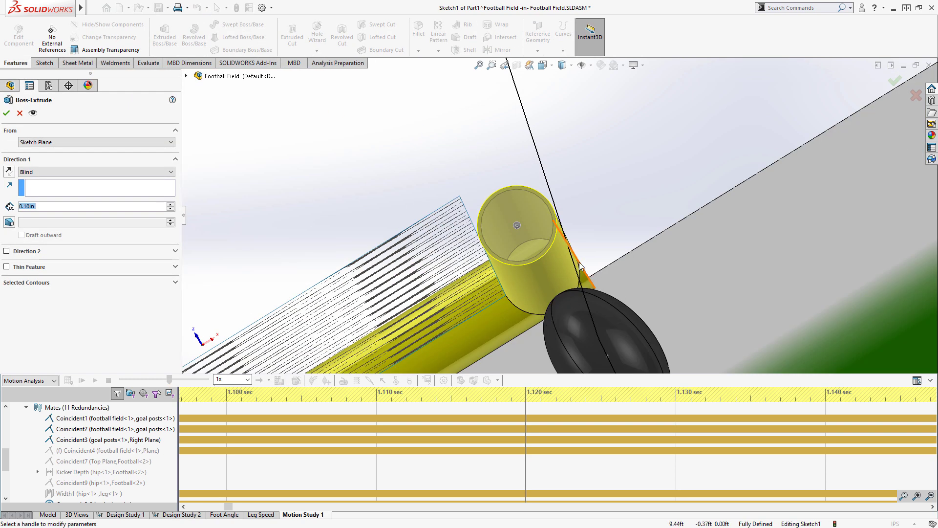
middle_drag(318, 228, 413, 226)
scroll(413, 226, up, 5)
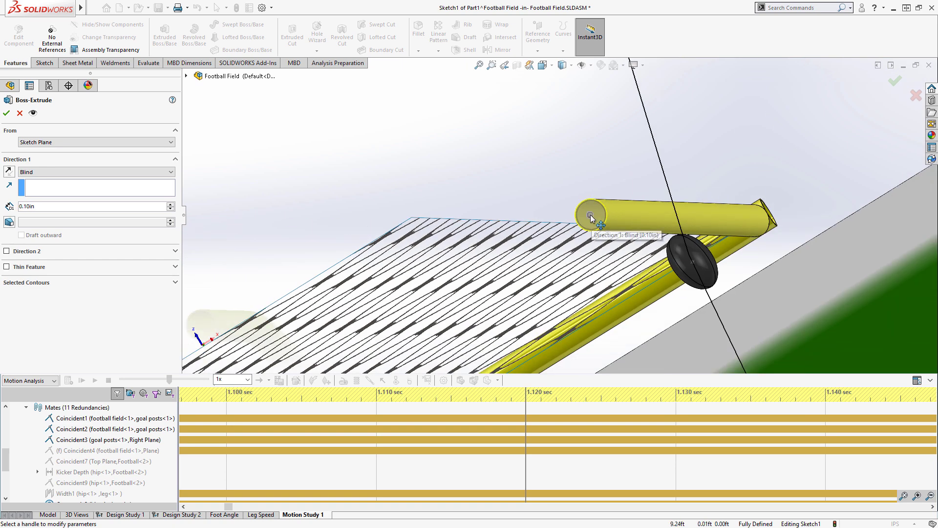
click(590, 219)
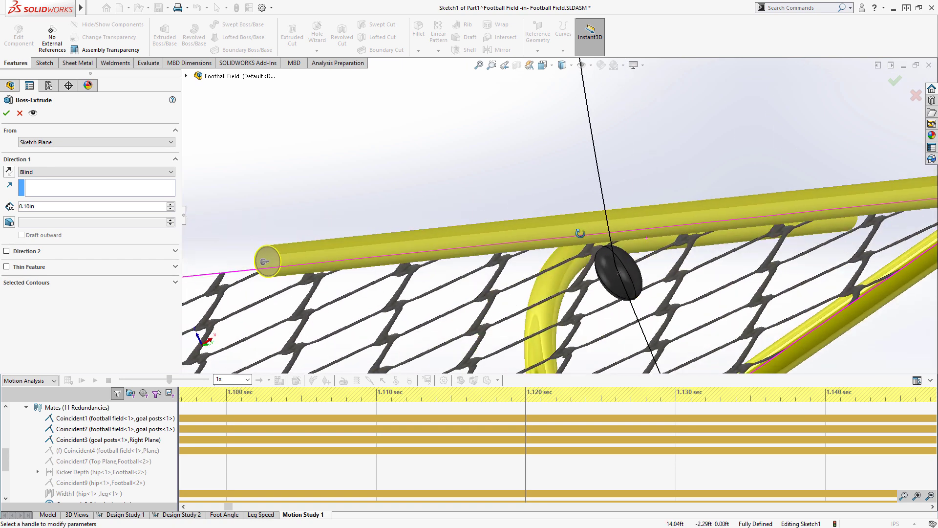
click(918, 217)
click(895, 80)
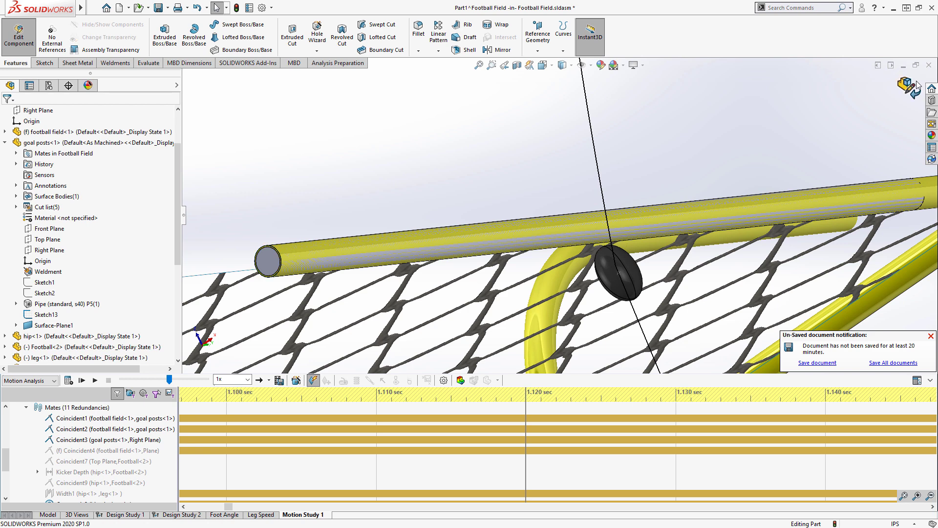
click(912, 87)
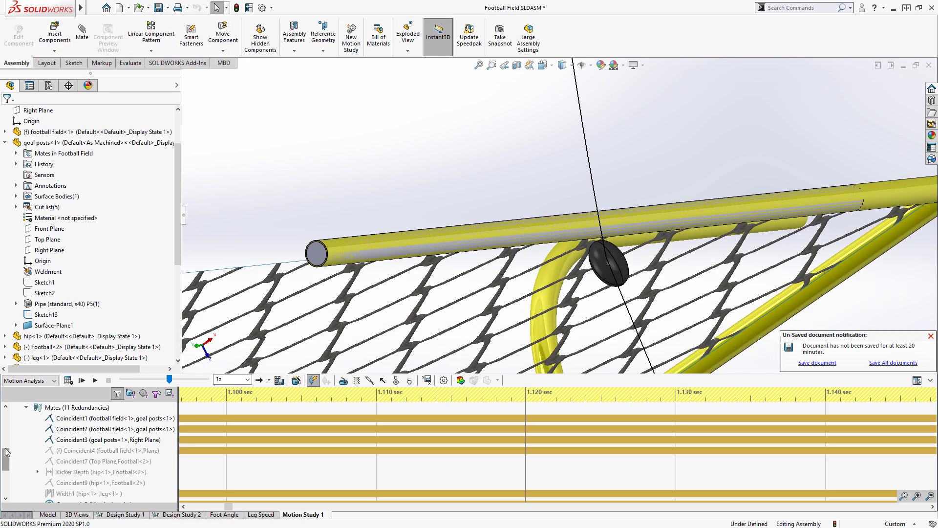
Edit Solid Body Contact7 to replace the goal posts with the new dummy cylinder as the football's contact partner.
drag(4, 448, 5, 412)
right_click(56, 471)
click(79, 389)
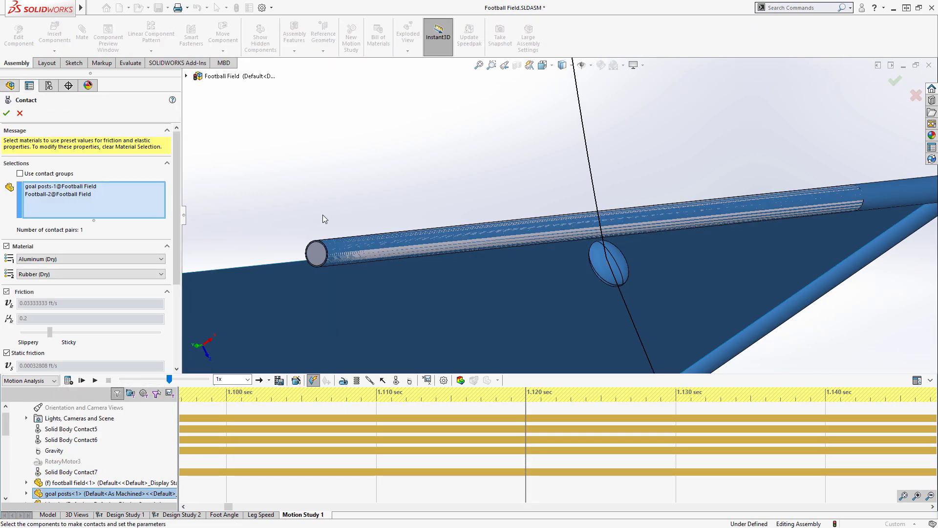
click(81, 205)
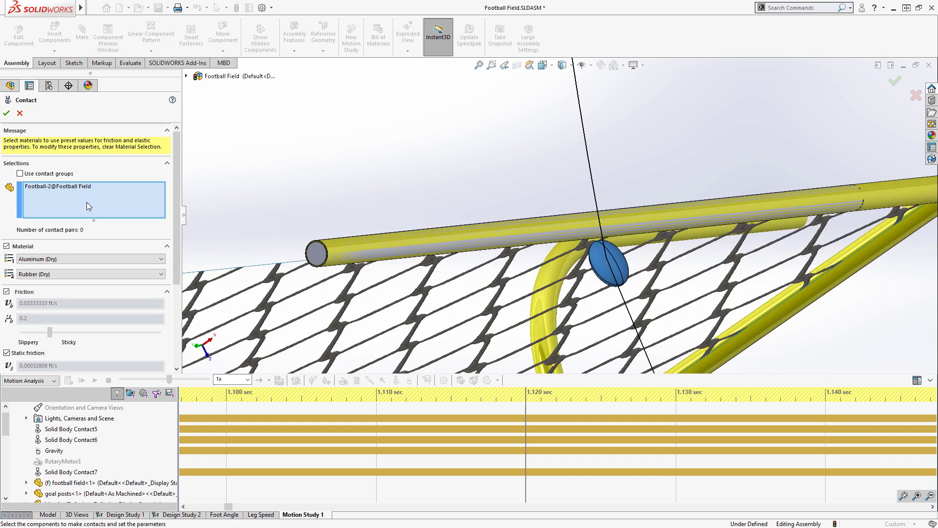
click(315, 256)
click(6, 114)
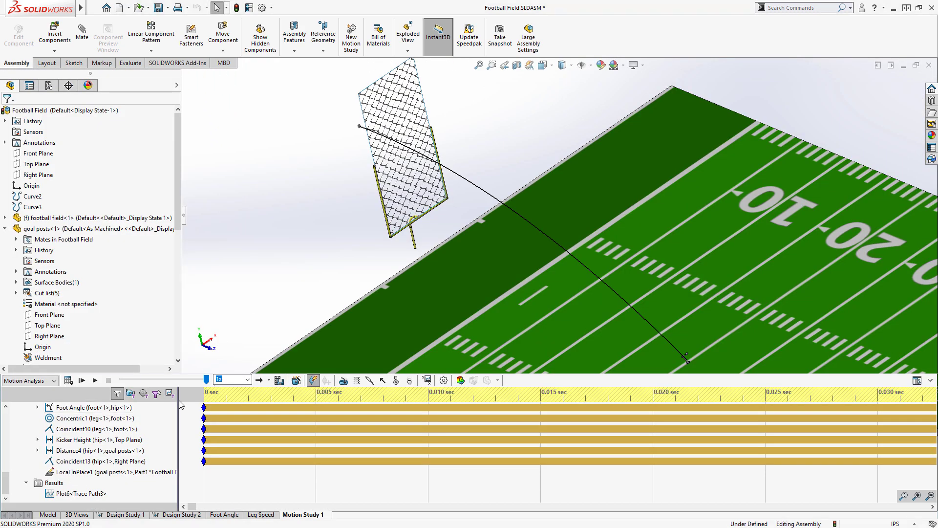
Create a curve in the assembly from the football's trace path result, Plot6.
right_click(69, 495)
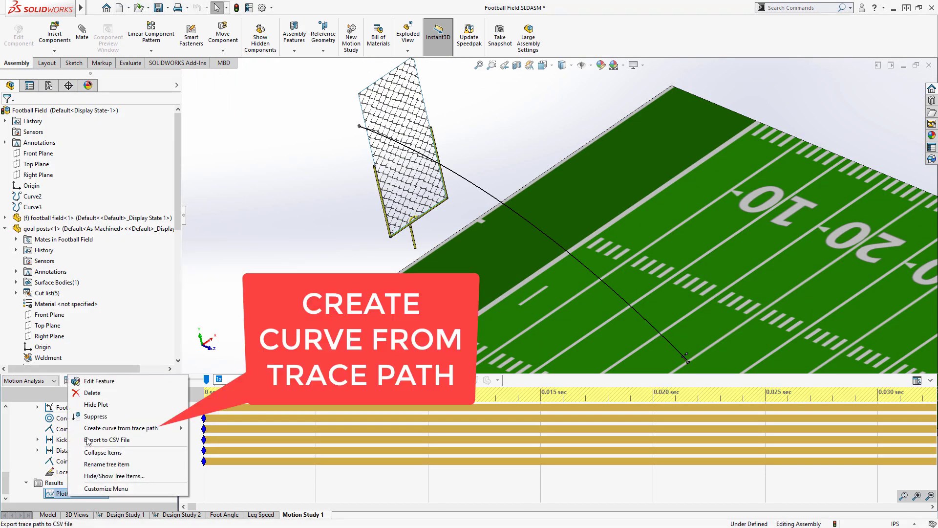
mouse_move(142, 428)
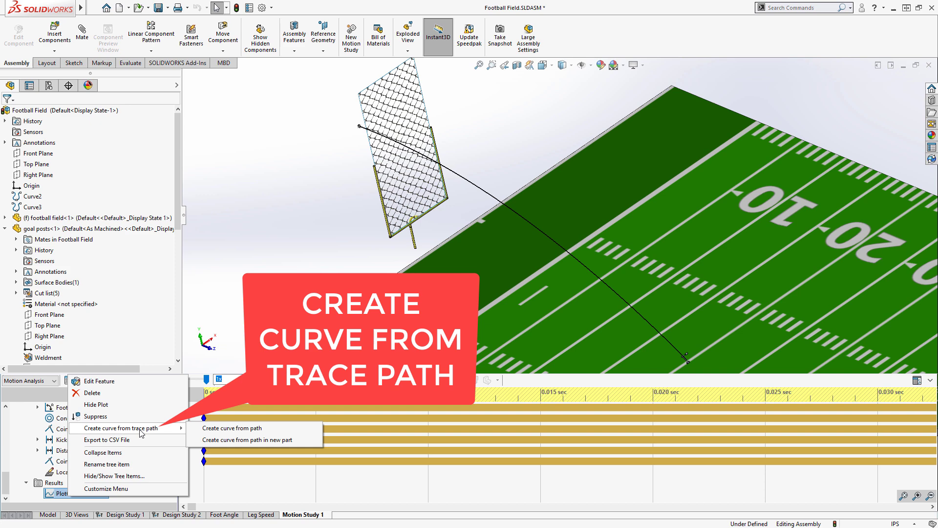
click(266, 430)
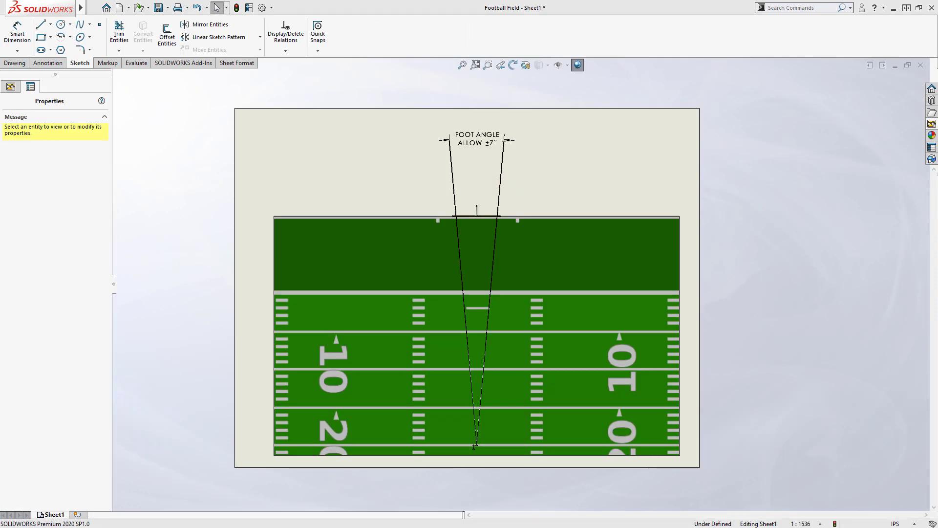
Add the football kicker picture to the Football Field drawing, shrink it, and place it above the field beside the foot angle dimension.
key(ctrl+s)
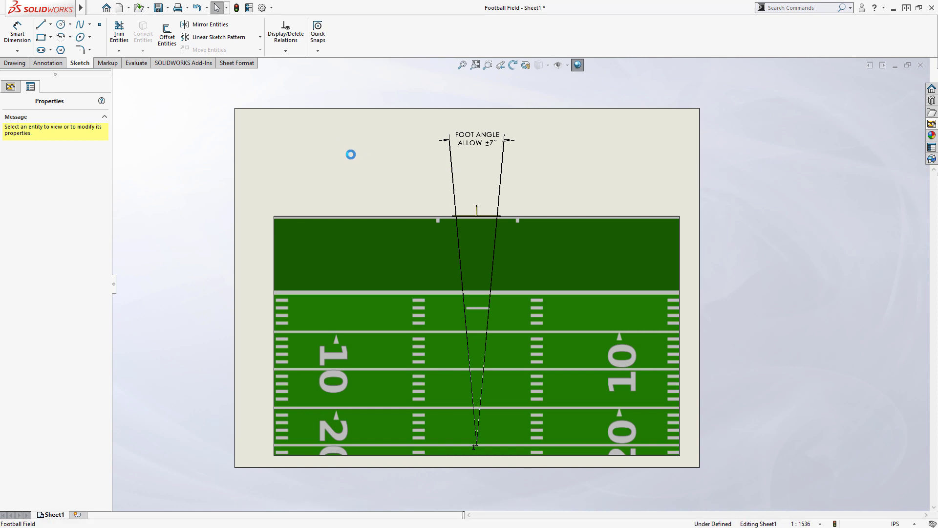
drag(381, 153, 294, 143)
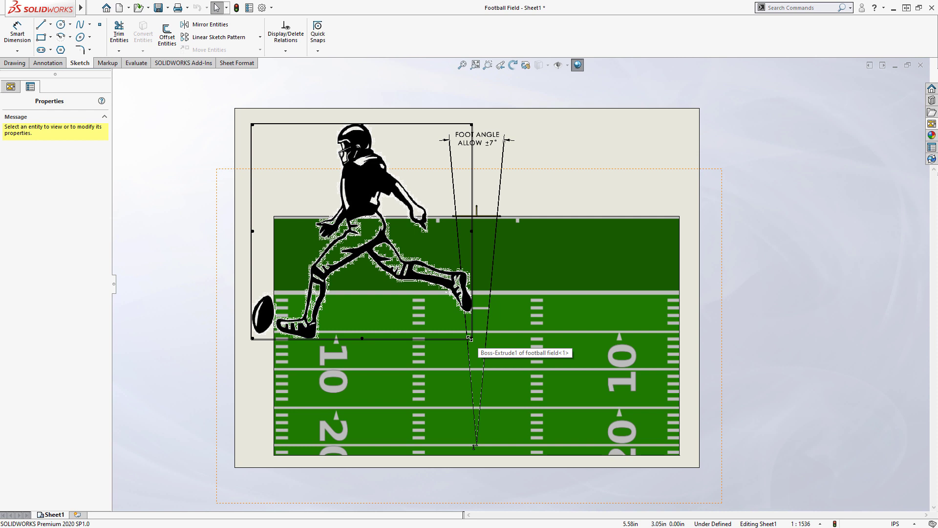
drag(472, 339, 337, 211)
drag(310, 150, 386, 146)
click(610, 140)
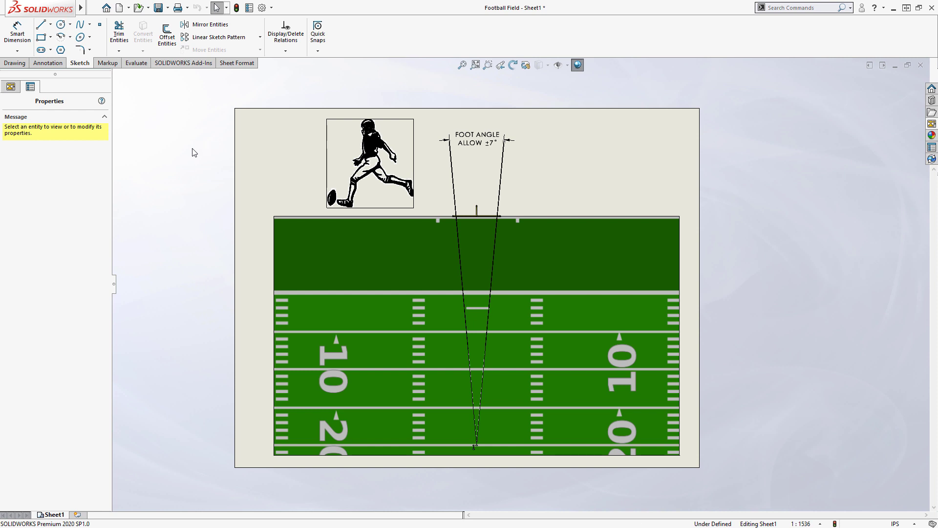
Replace "ALLOW" in the foot angle dimension text with "30 YARDS FG" and put the ±7° on its own line.
click(490, 147)
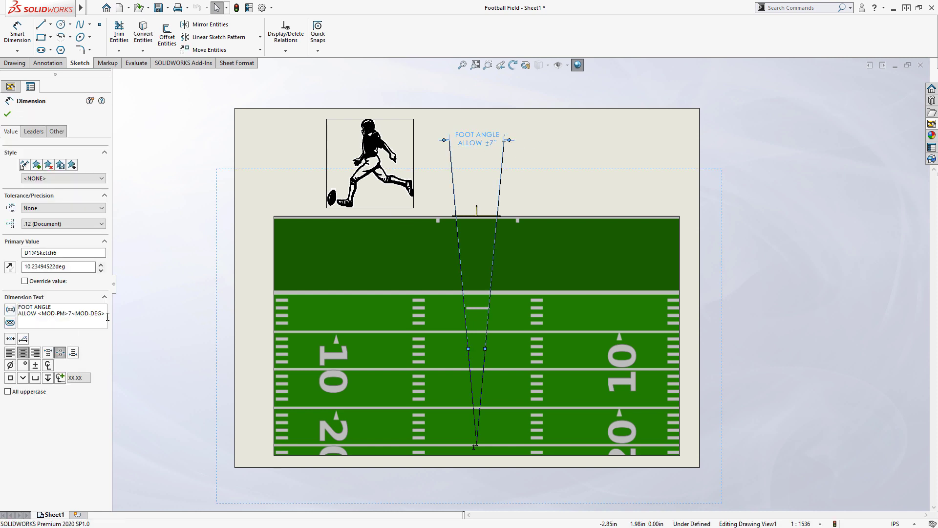
drag(18, 314, 15, 315)
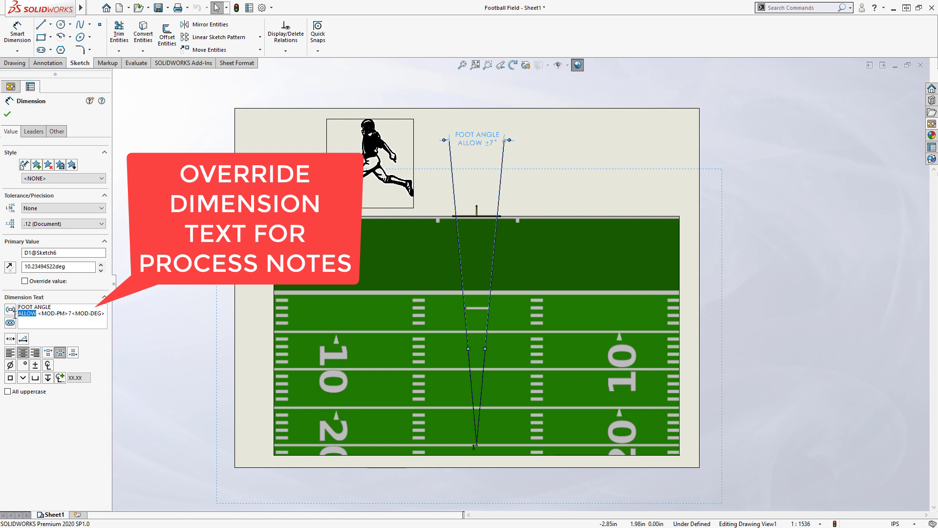
text(30 YARD)
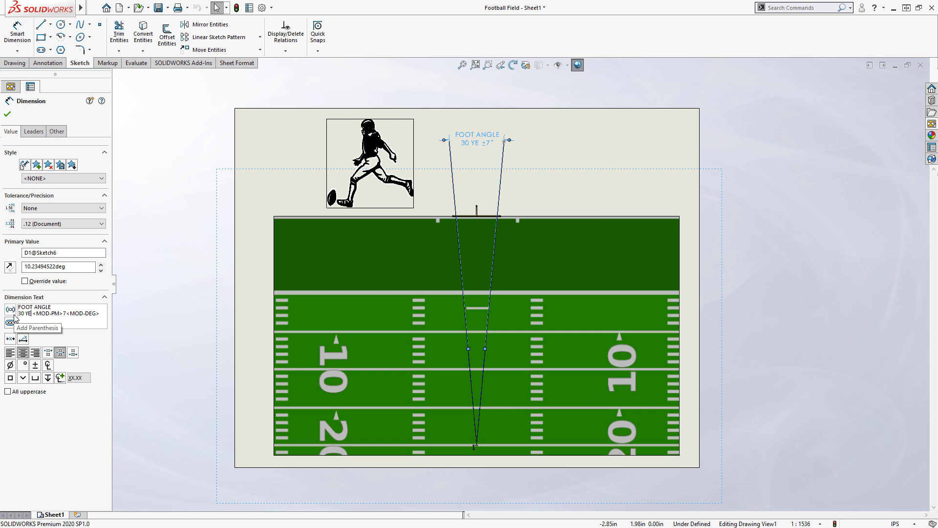
text(S)
text( FG)
key(Return)
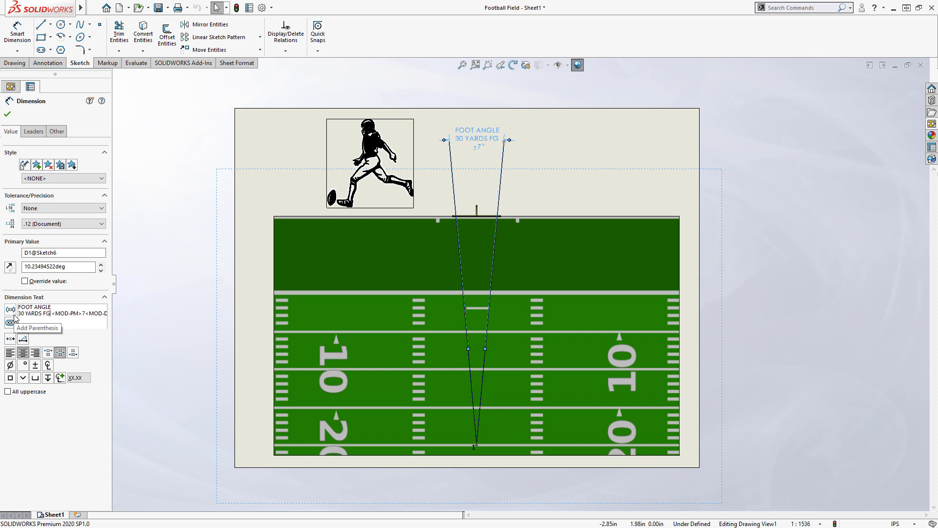
Move "FOOT ANGLE" from the first line of the dimension text to just before the ±7°, below "30 YARDS FG".
key(shift+Right)
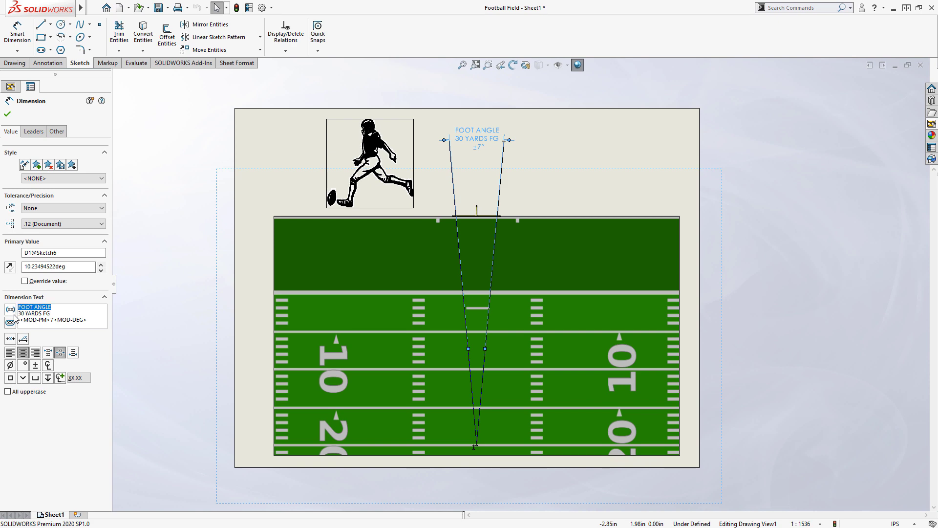
key(Delete)
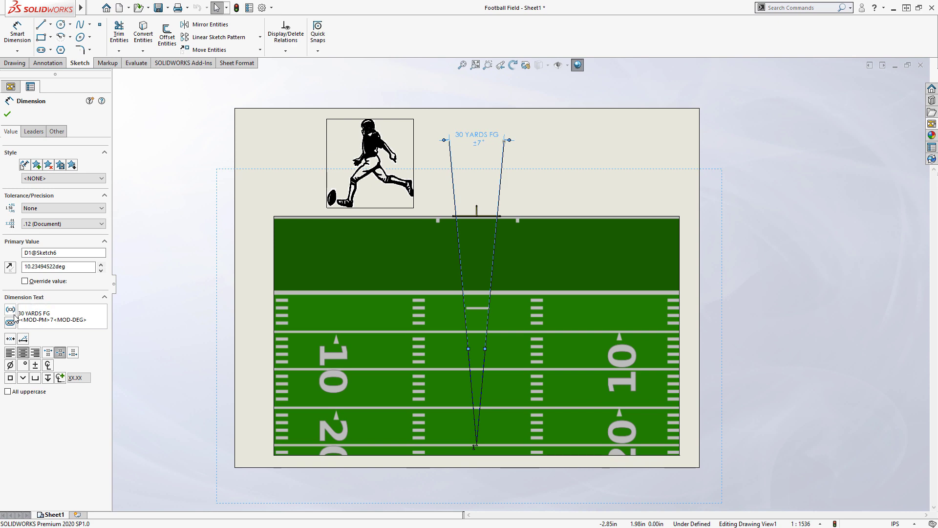
text(FOOT ANGLE)
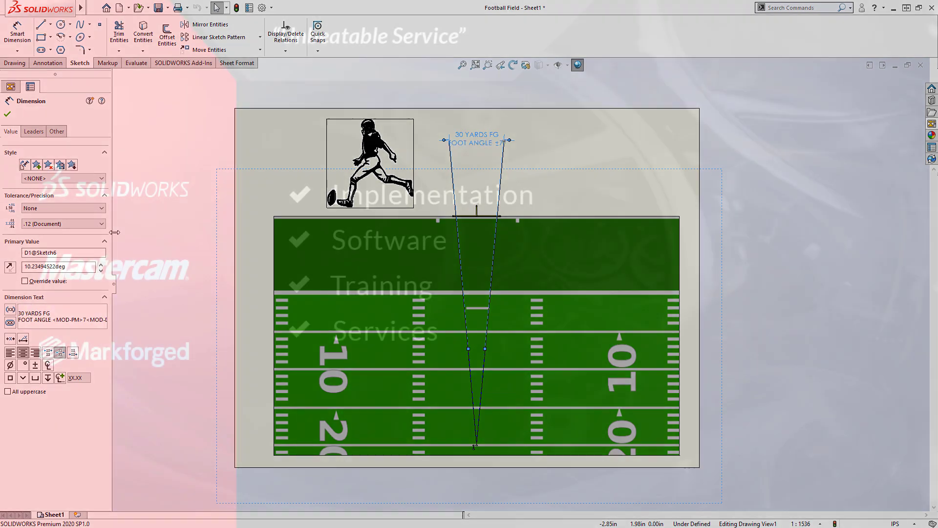